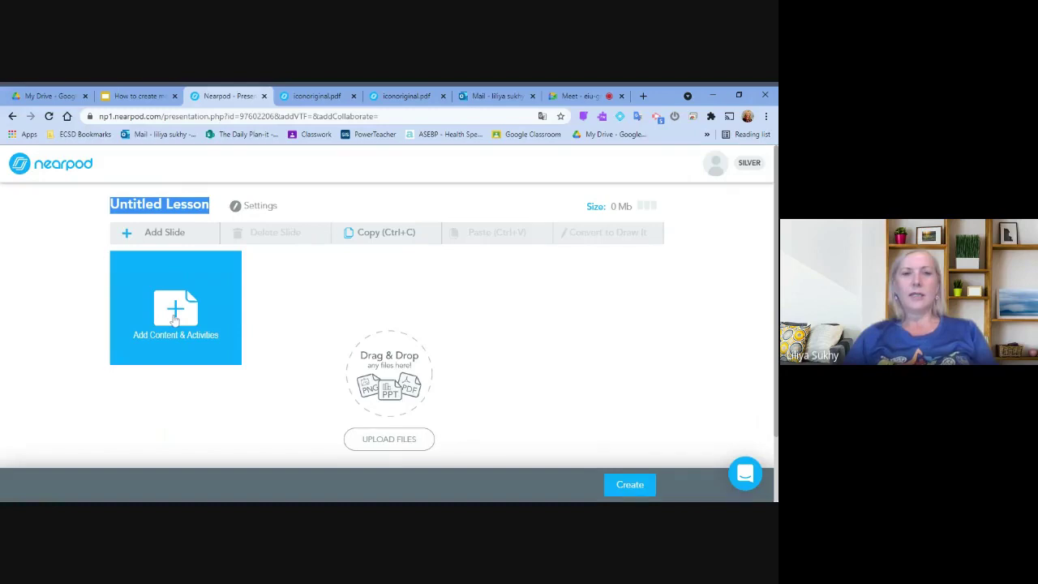
Step: Review the content types and activities that can be added to the lesson
left_click(174, 318)
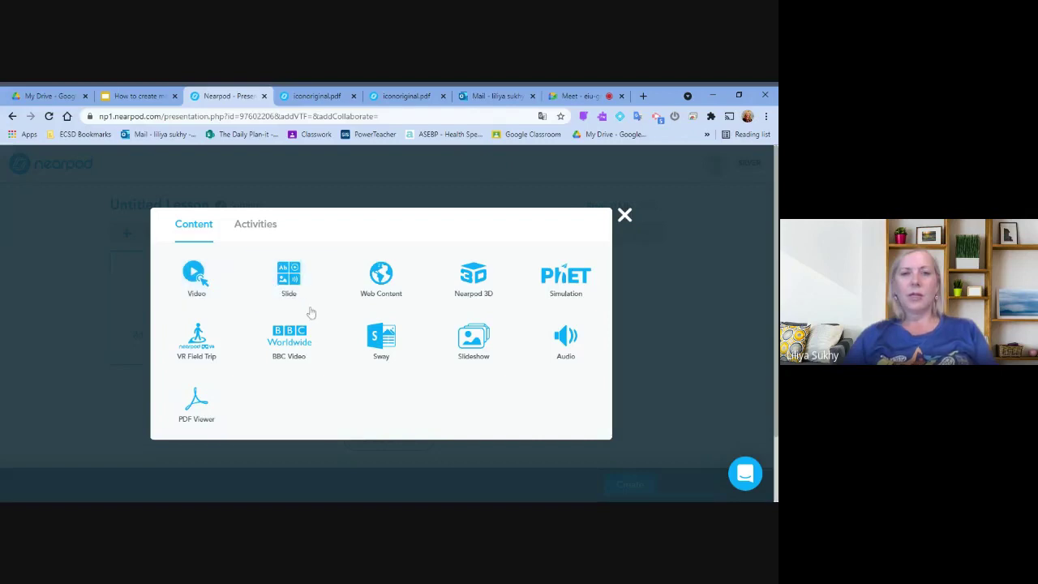
left_click(263, 232)
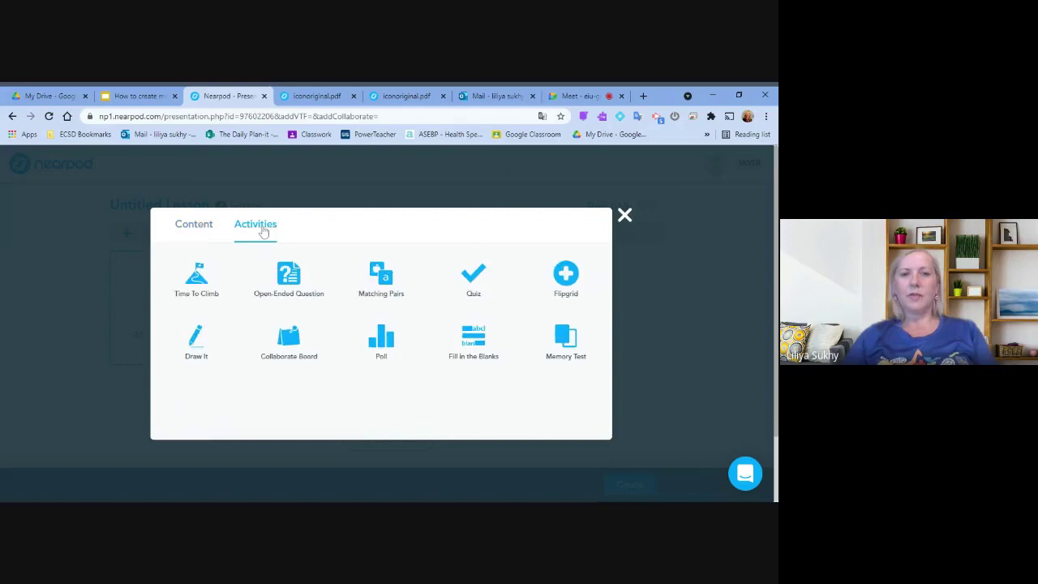
left_click(625, 215)
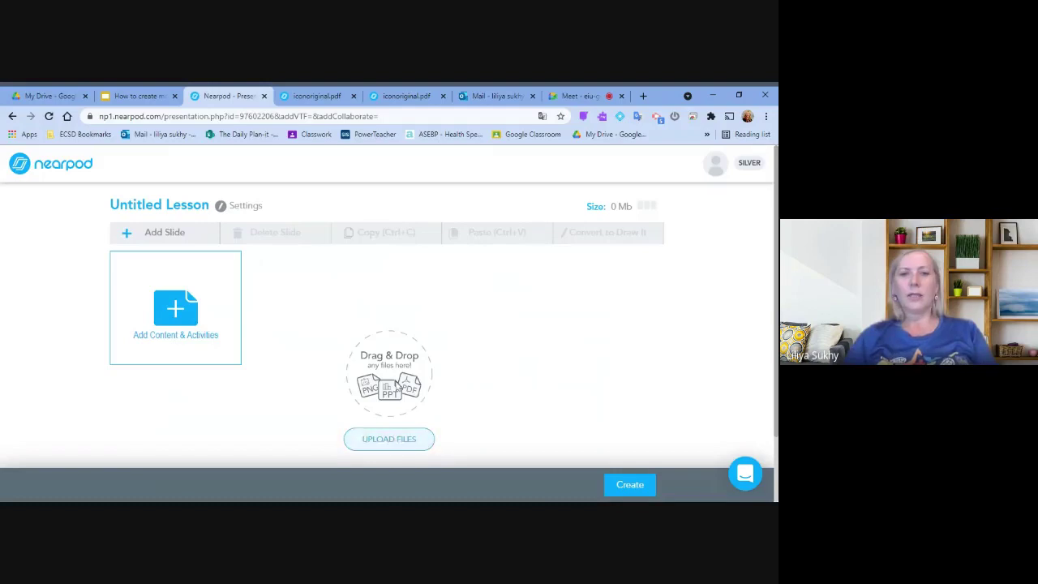
Step: Upload the presentation about professions from Google Drive as individual slides
left_click(391, 439)
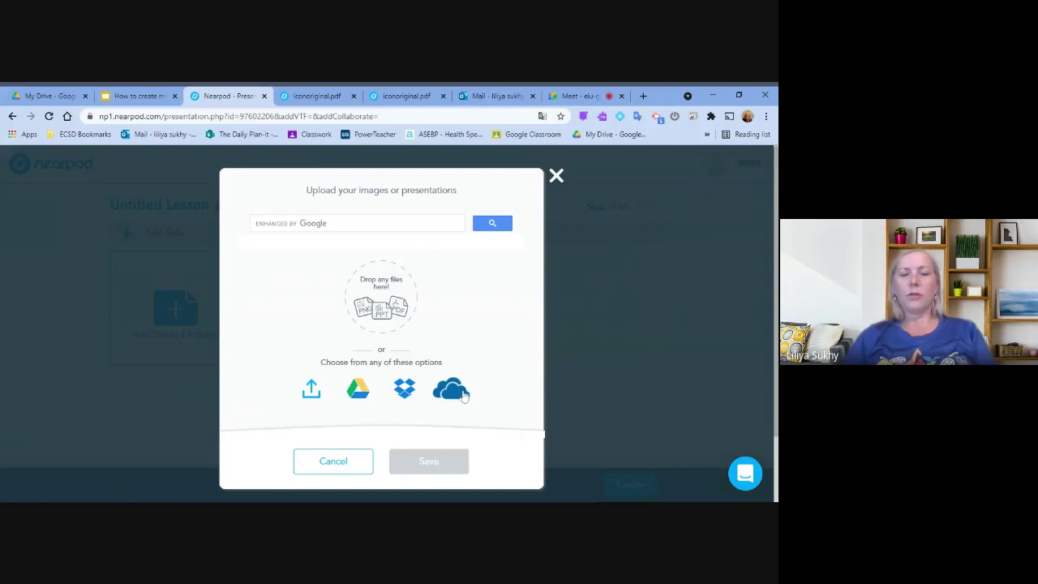
left_click(361, 395)
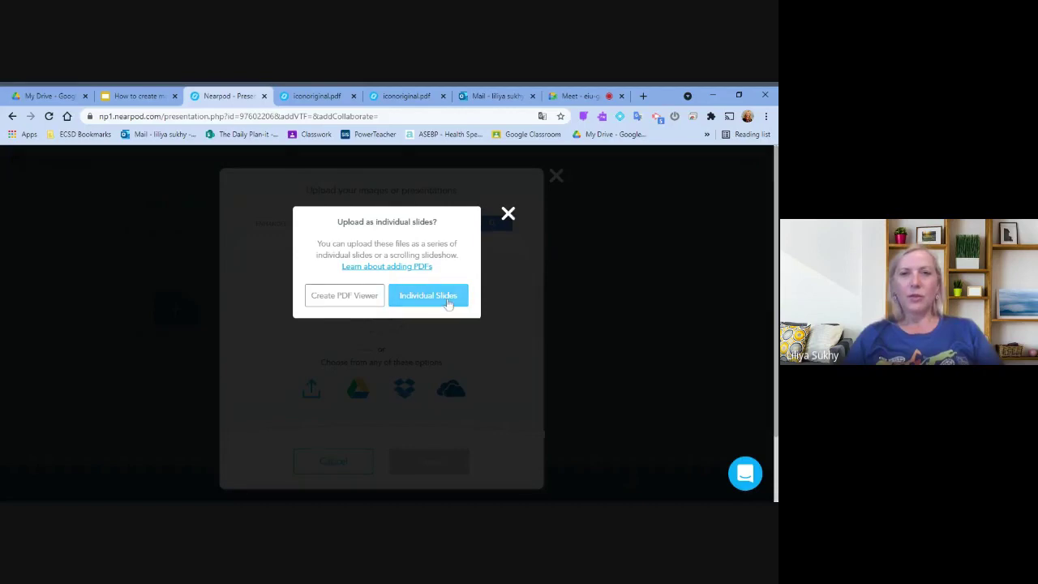
left_click(450, 298)
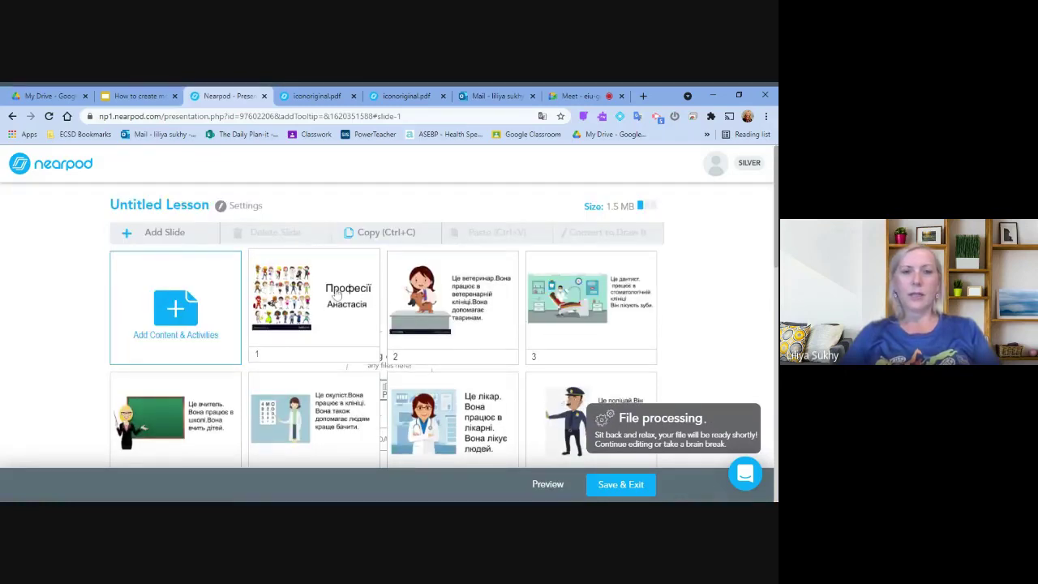
Step: Delete the title slide "Професії" from the start of the lesson
left_click(330, 303)
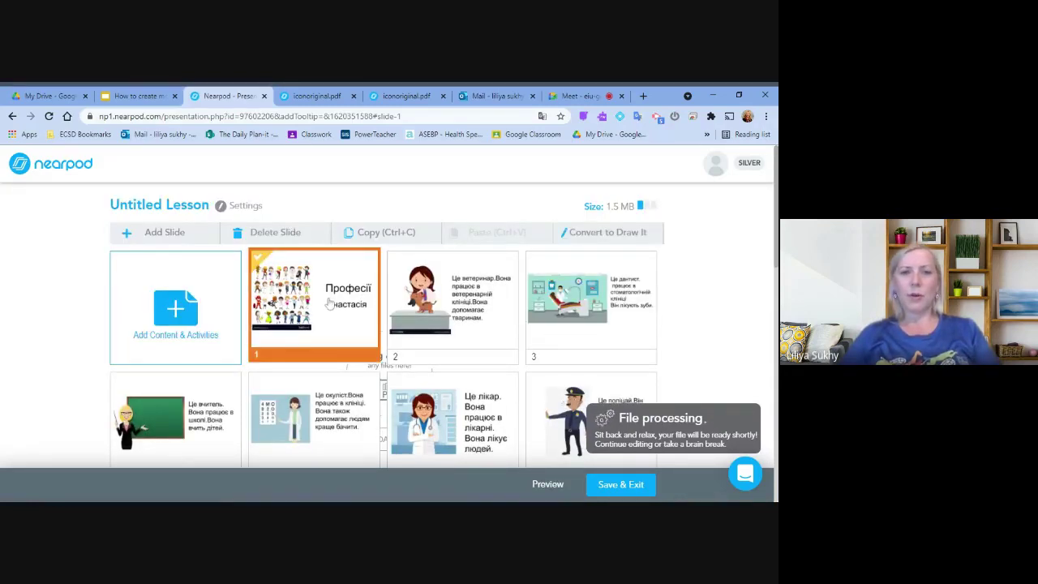
key("Delete")
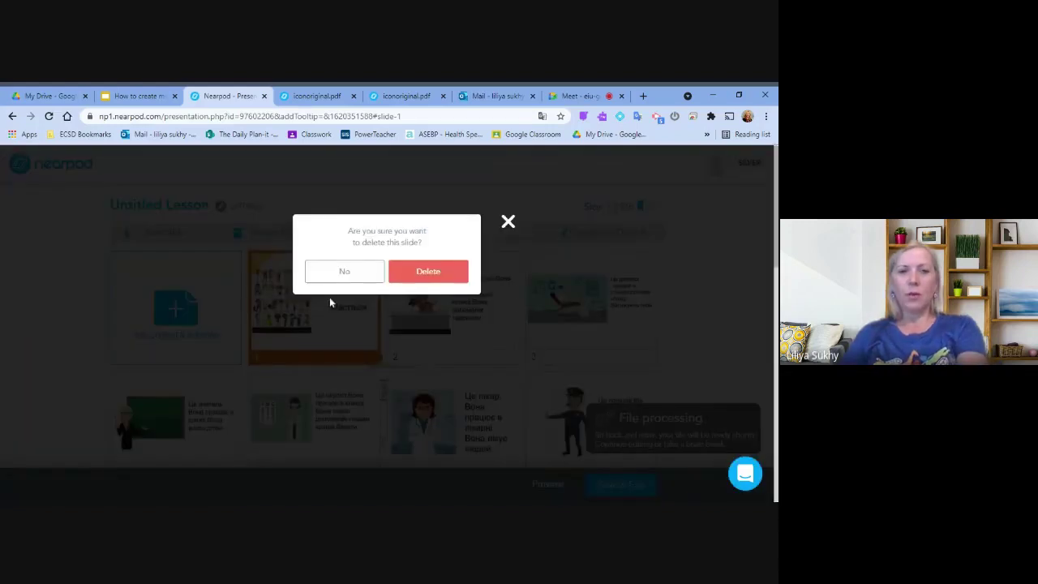
left_click(430, 272)
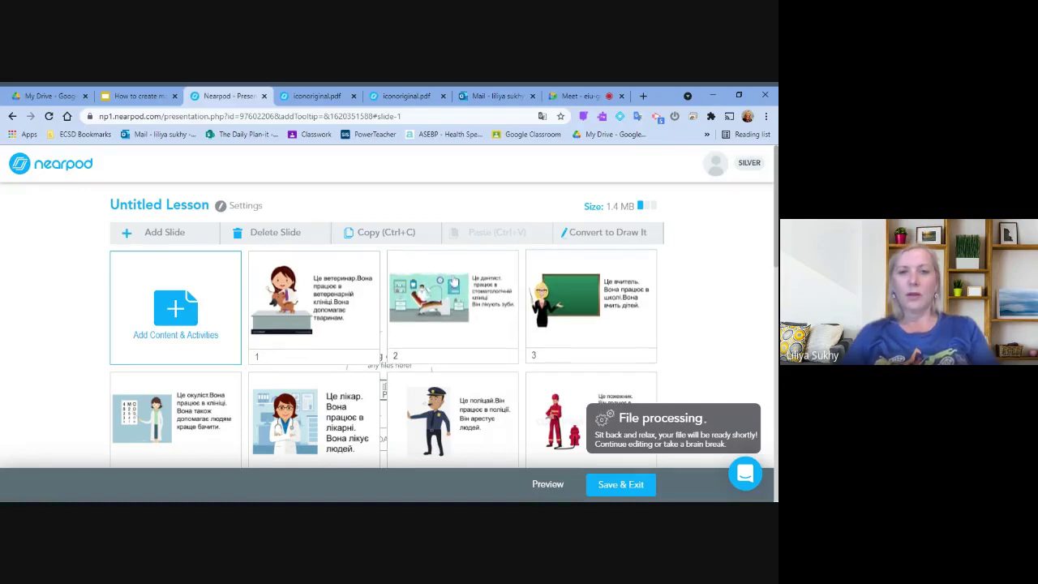
Step: Insert an Open Ended Question activity between the veterinarian slide and the dentist slide
right_click(386, 293)
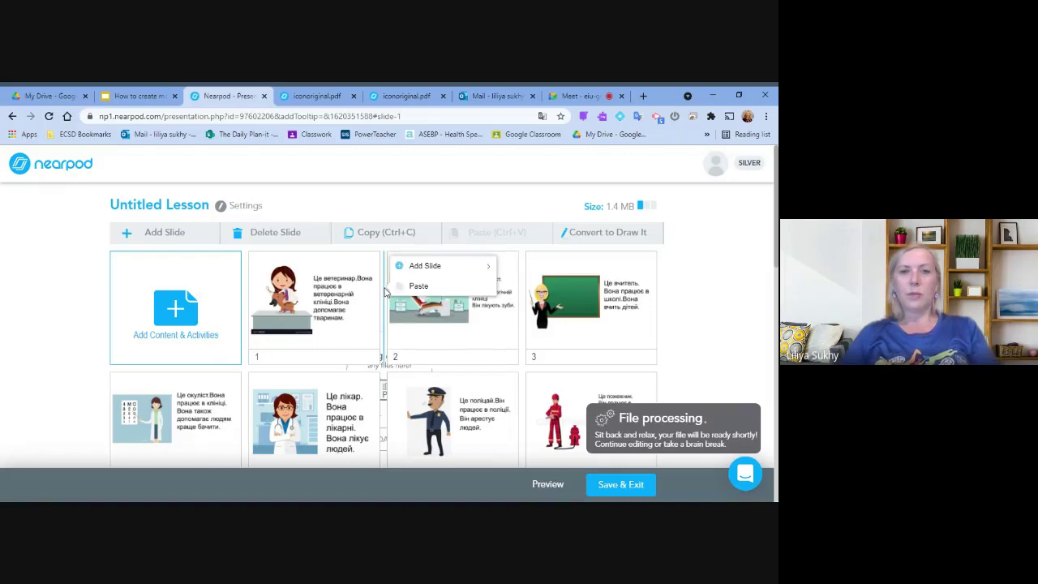
mouse_move(413, 266)
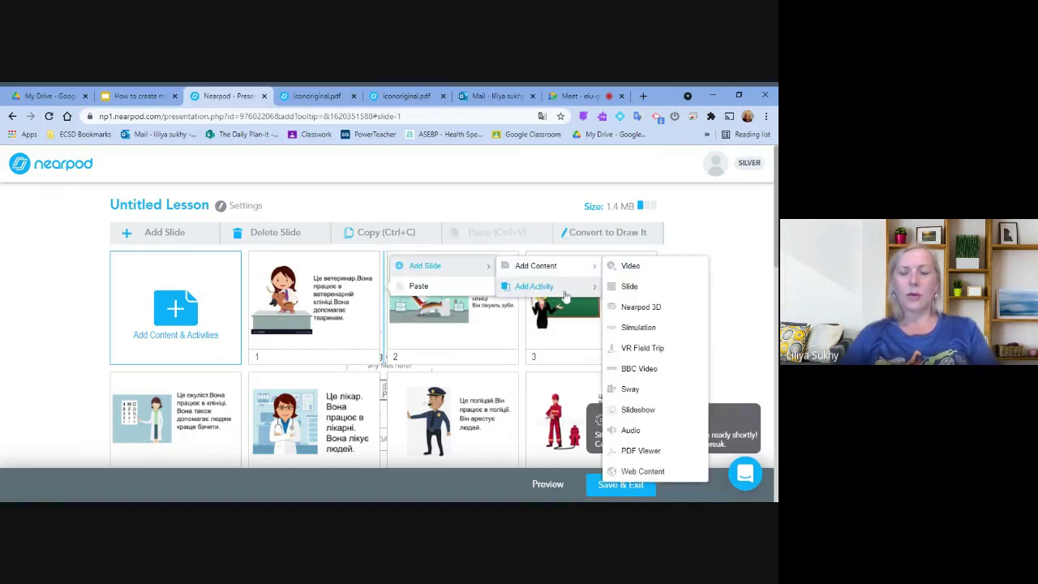
mouse_move(566, 297)
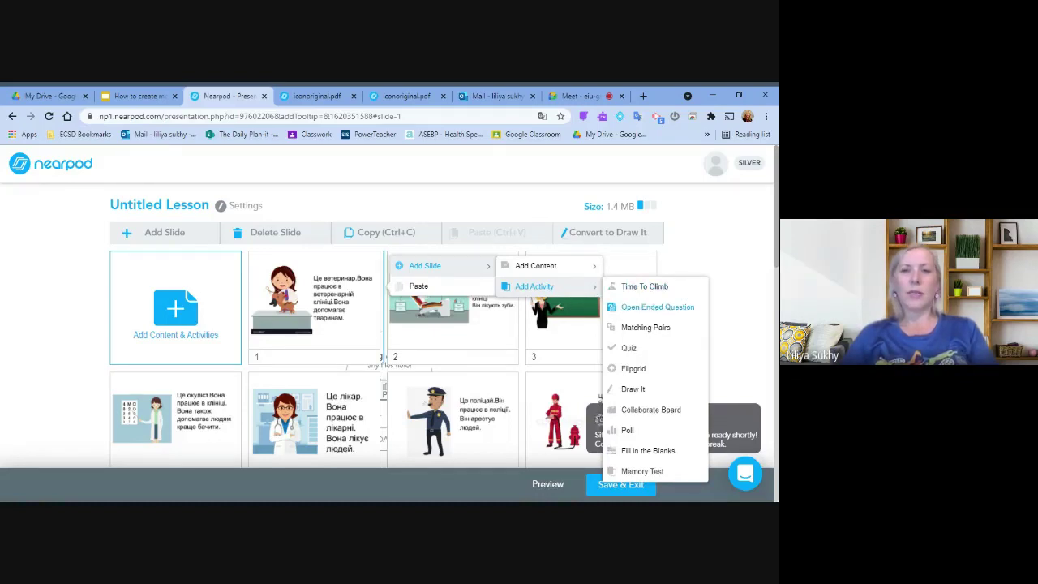
left_click(651, 309)
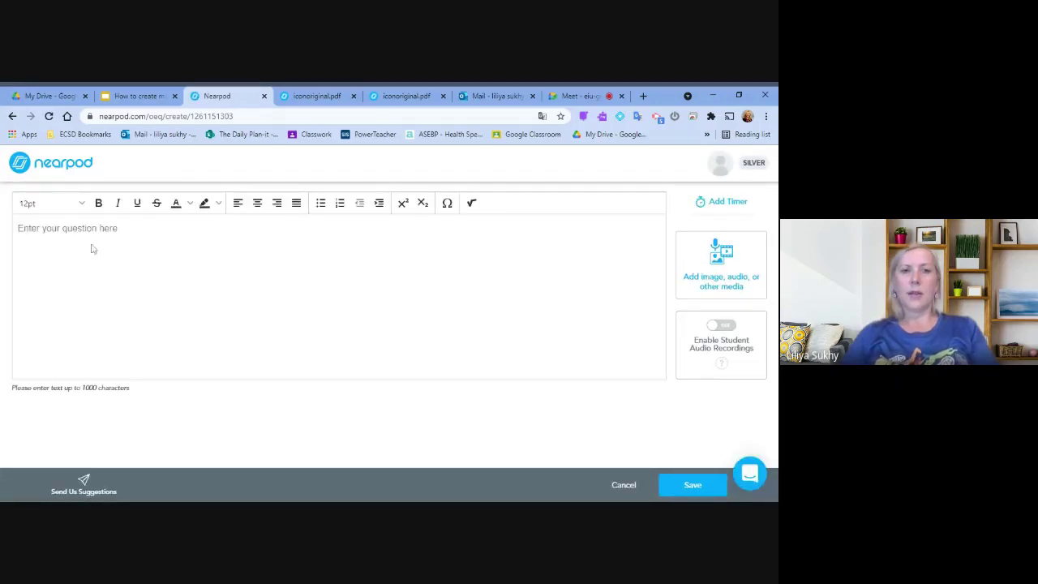
Step: Enter the question "what do you know about dentist ?" and save the activity to the lesson
left_click(77, 240)
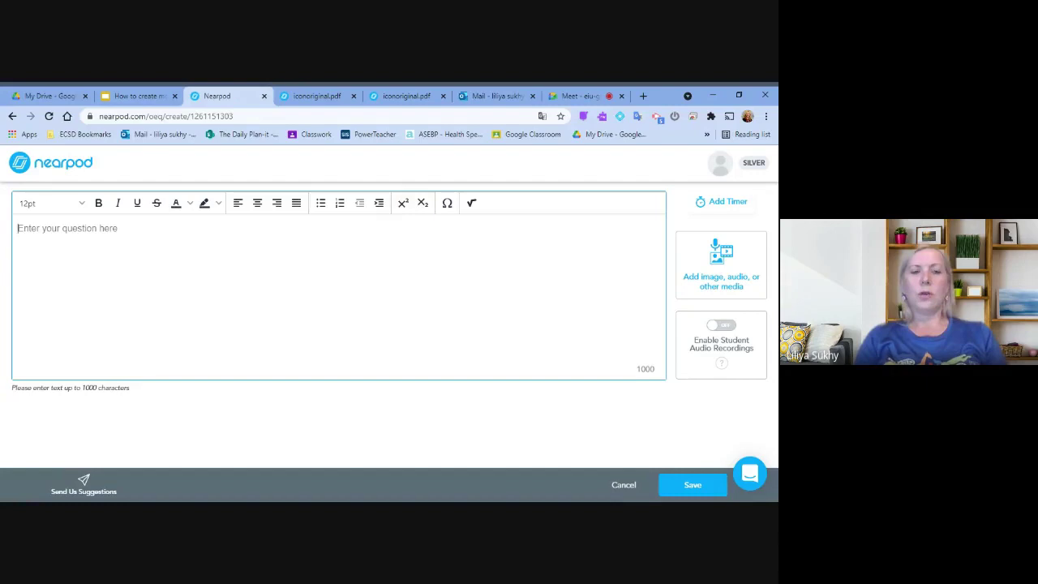
type("wha")
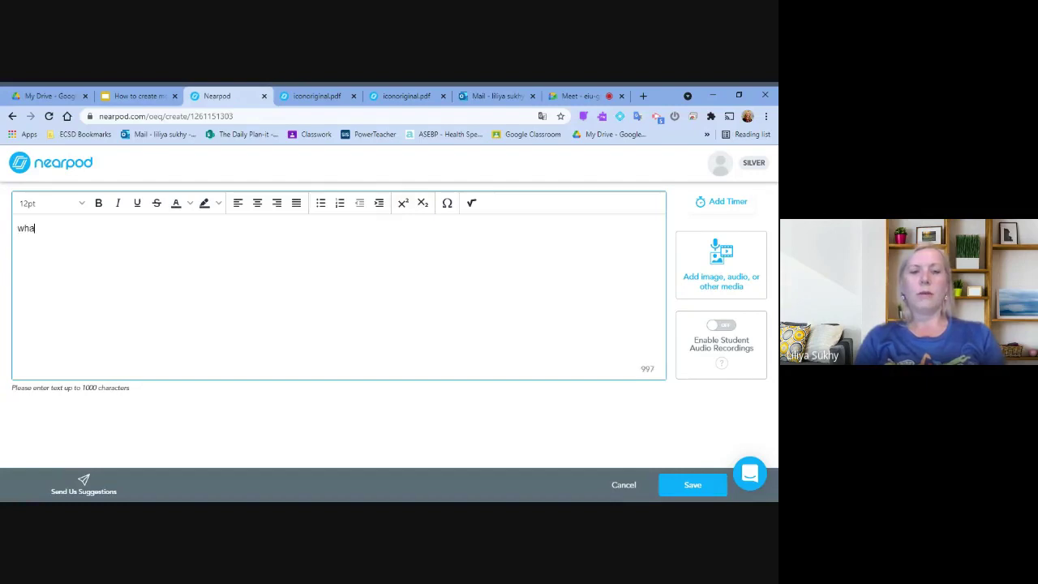
type("t do you know a")
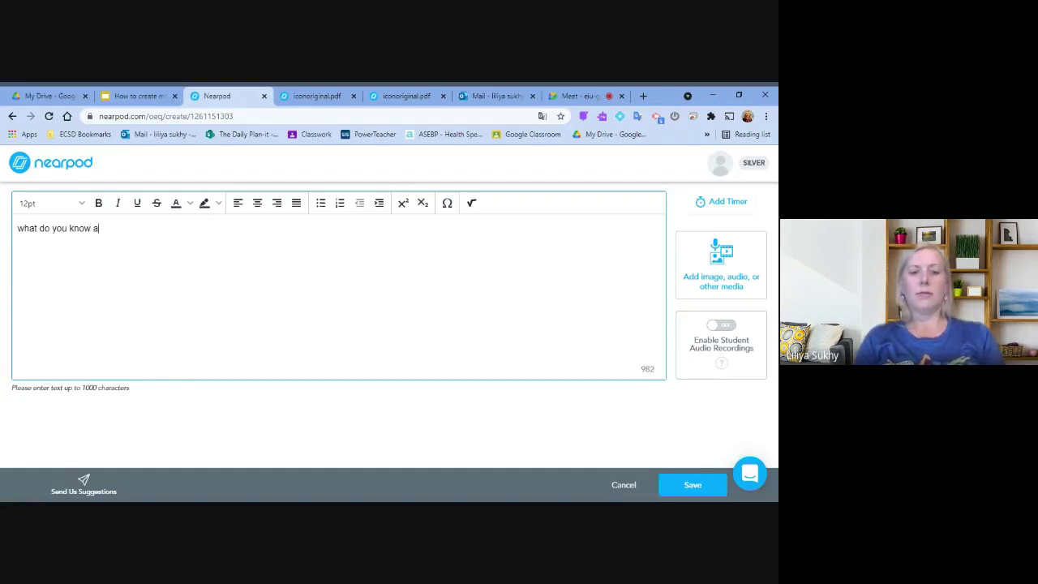
type("bout ")
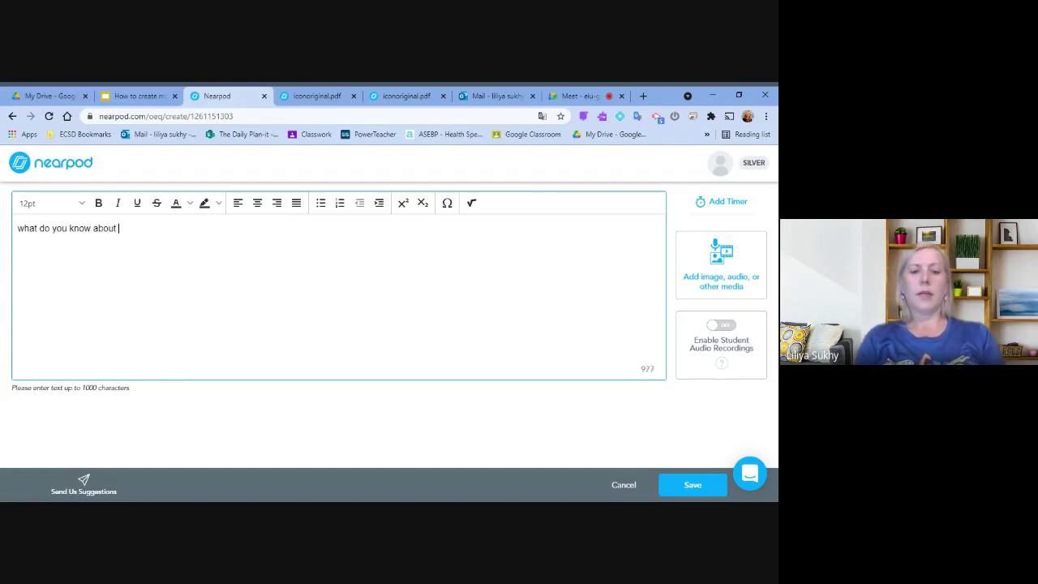
type("dentist")
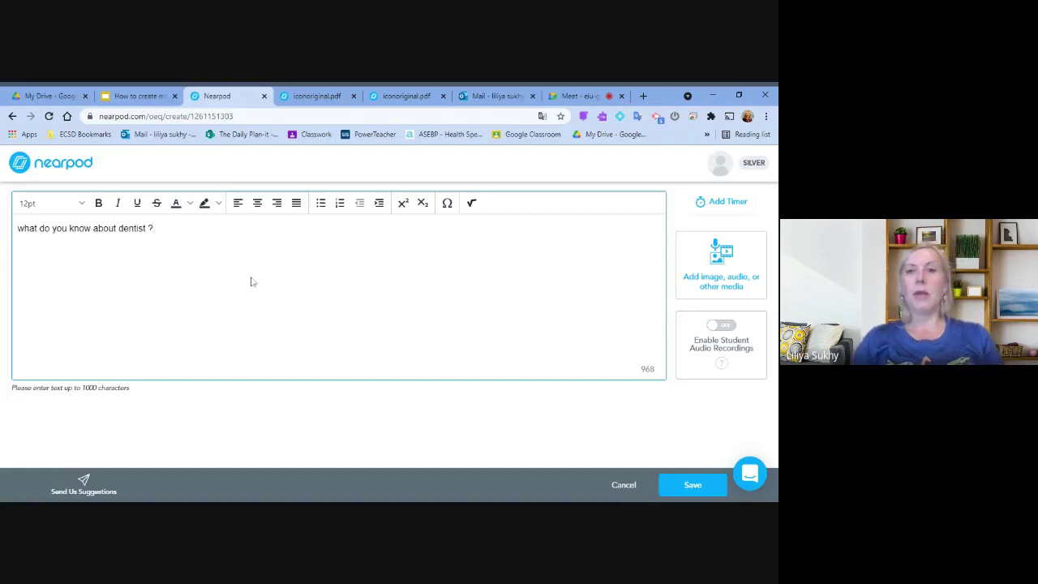
left_click(694, 488)
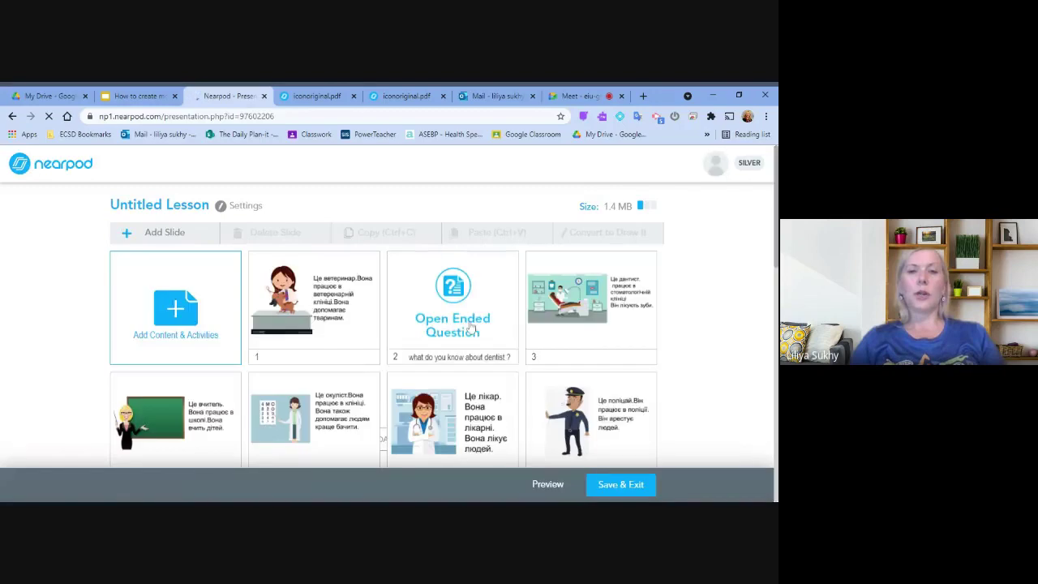
left_click(472, 327)
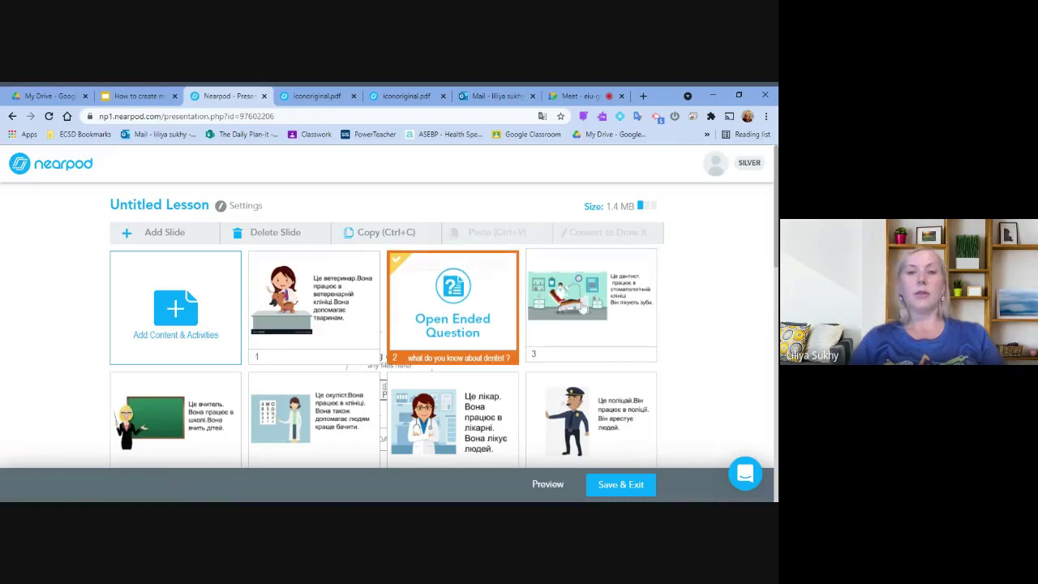
Step: Start adding video content between the oculist slide and the doctor slide
scroll(514, 316, "down", 2)
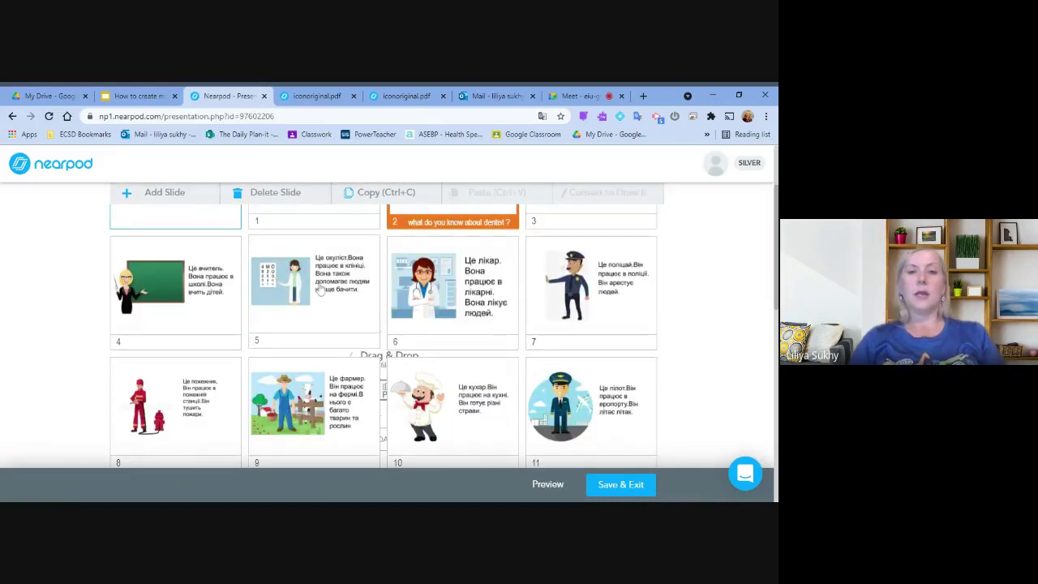
right_click(392, 290)
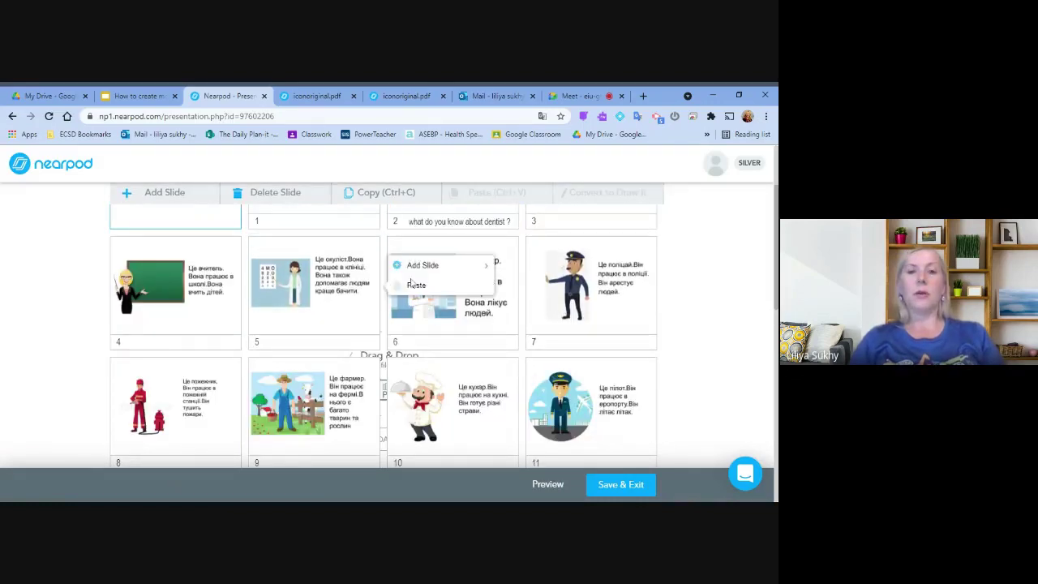
mouse_move(428, 269)
mouse_move(542, 270)
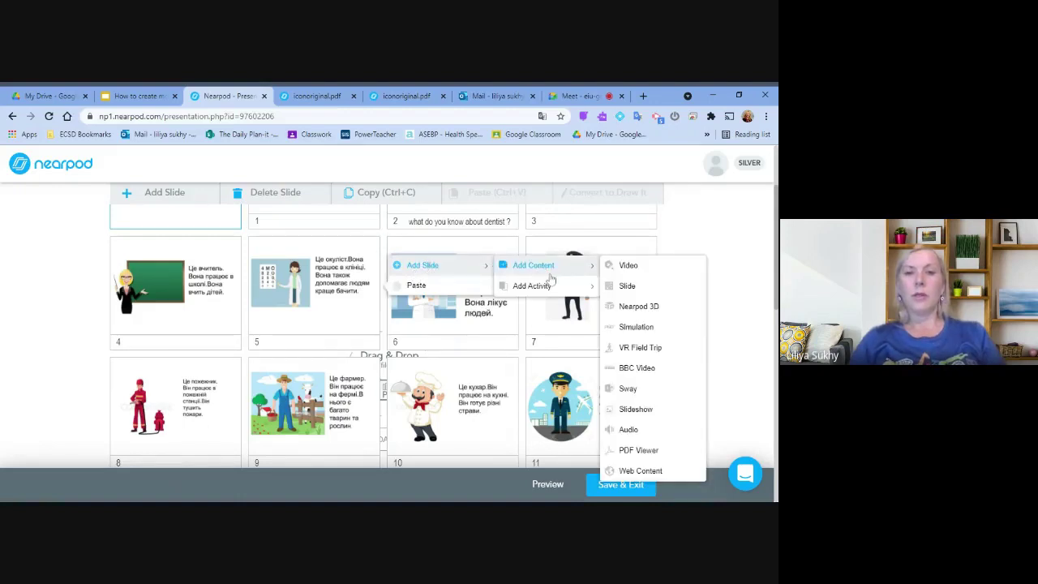
mouse_move(570, 288)
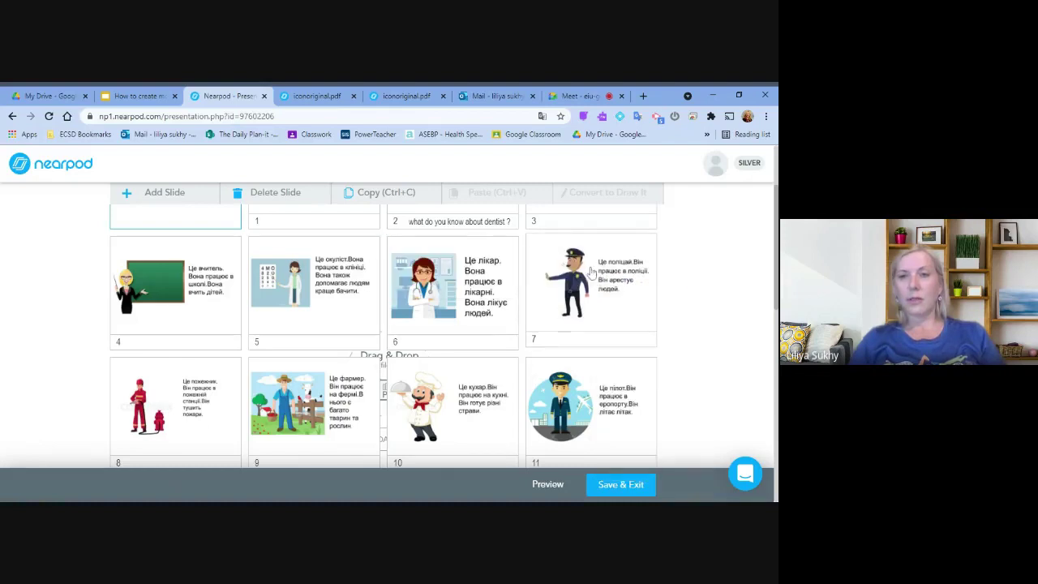
right_click(387, 276)
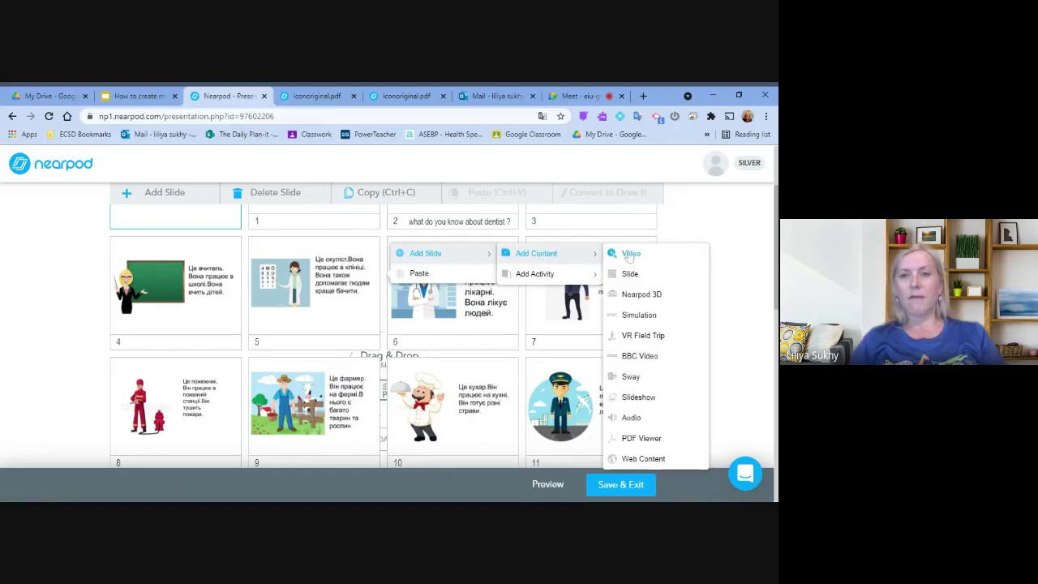
left_click(630, 255)
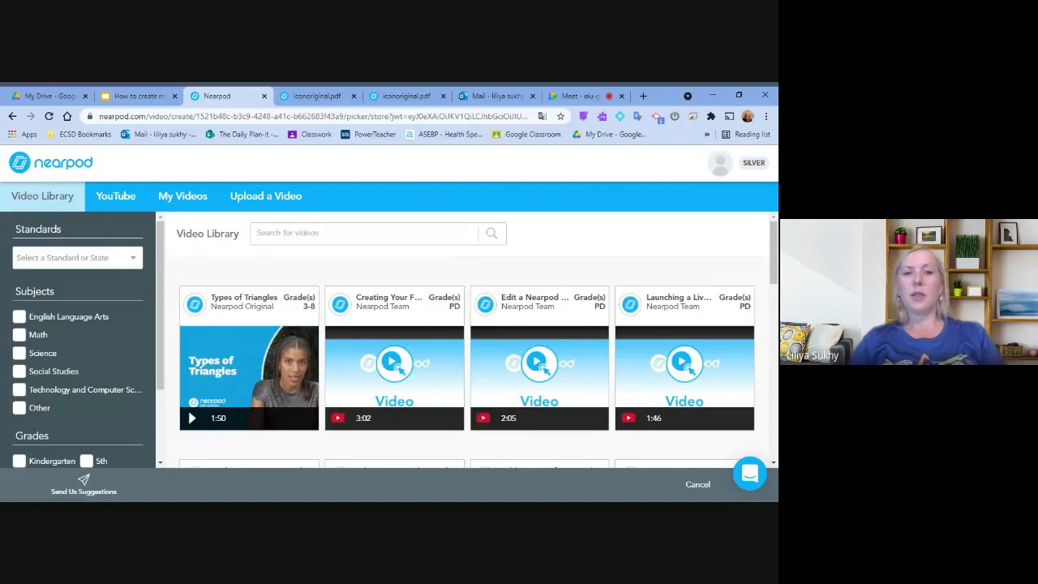
Step: Browse the video library and search it for "doctor"
scroll(406, 325, "down", 2)
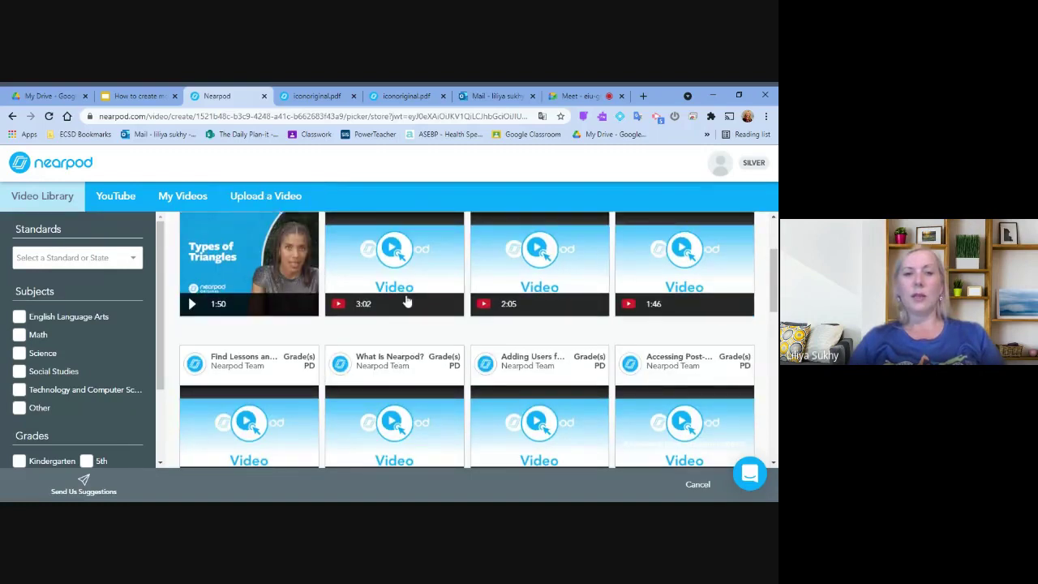
scroll(406, 301, "down", 3)
scroll(408, 351, "down", 6)
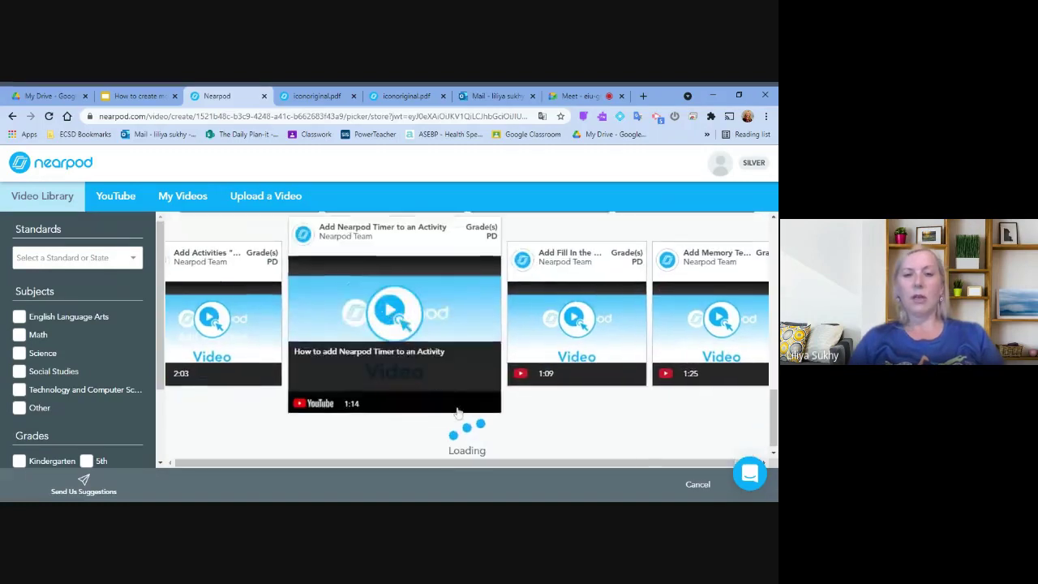
scroll(482, 449, "down", 8)
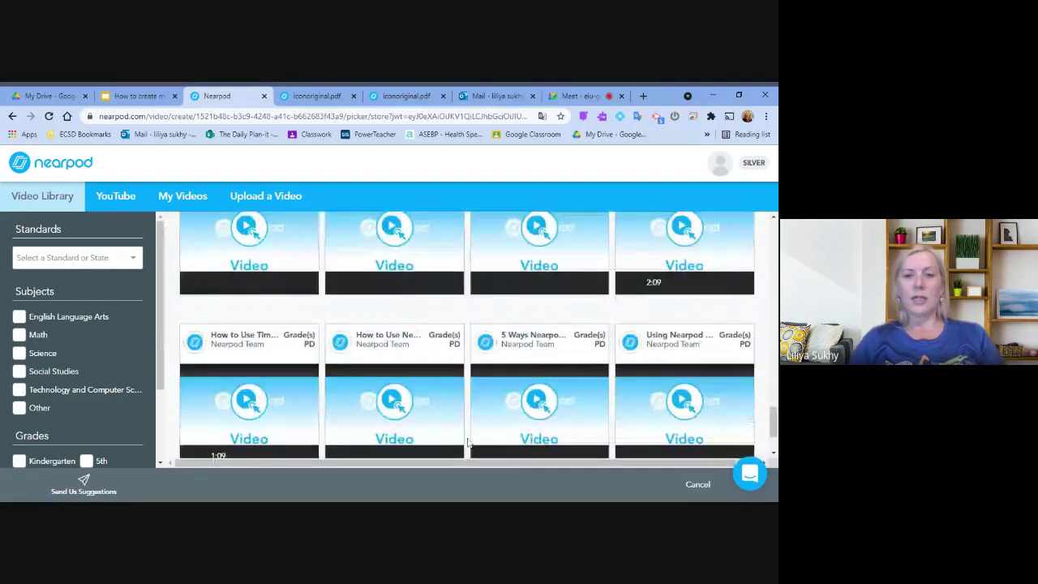
scroll(441, 428, "down", 5)
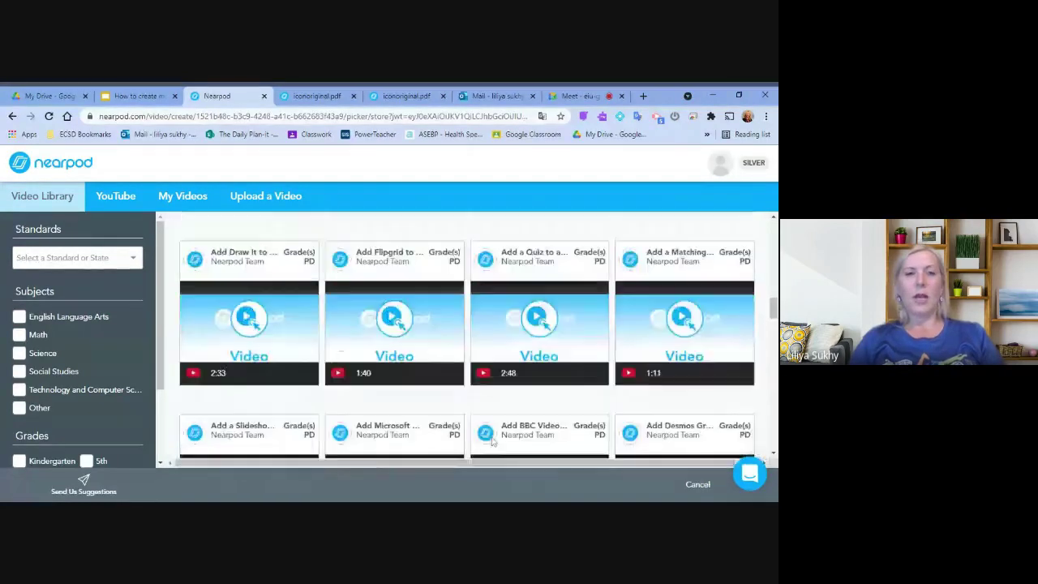
scroll(342, 326, "up", 20)
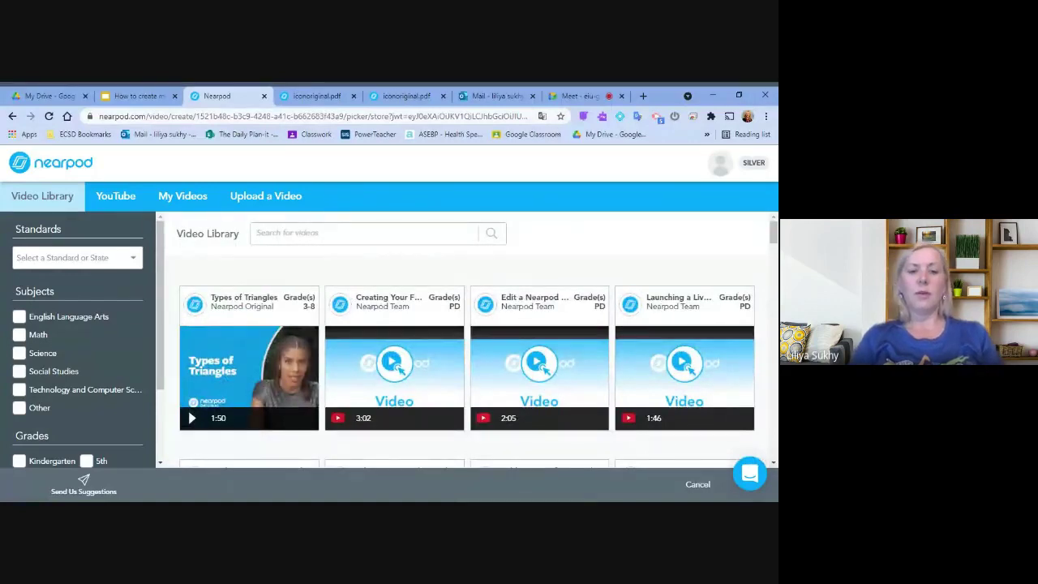
left_click(365, 233)
type("doct")
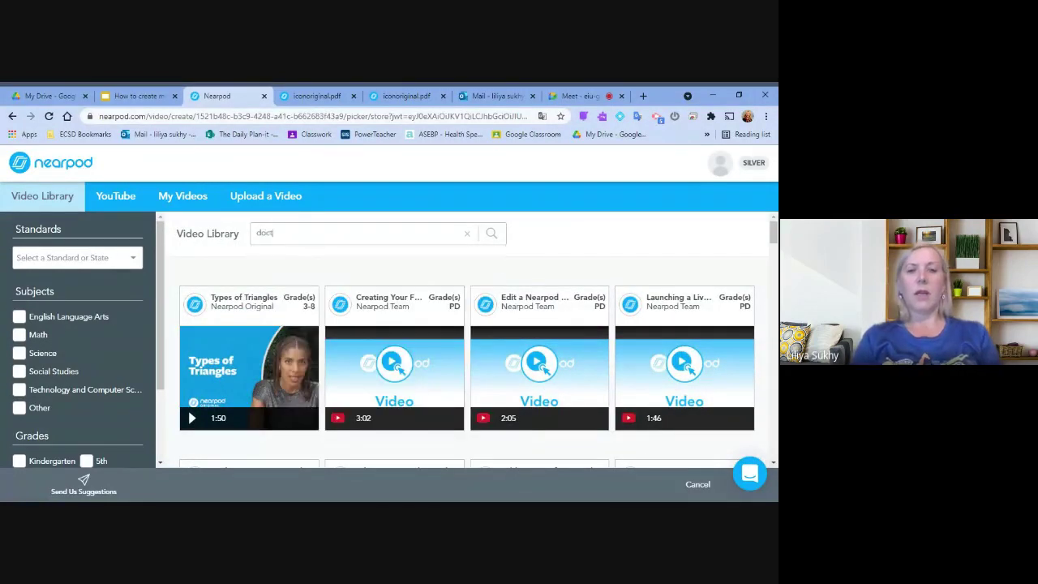
type("or")
key("Return")
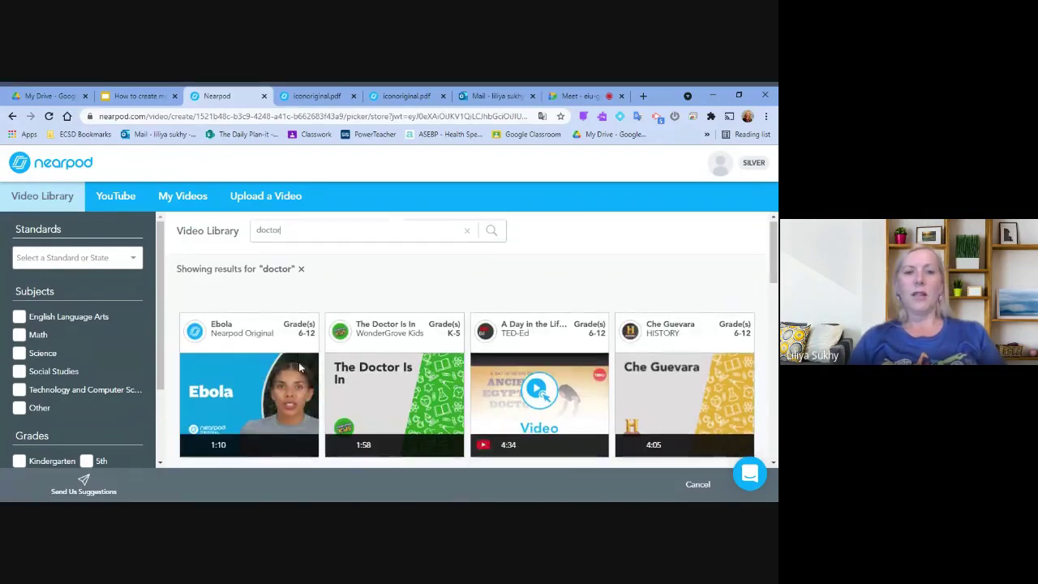
Step: Try to add the videos "The Doctor Is In" and "Ebola" from the doctor search results to the lesson
scroll(299, 362, "down", 1)
mouse_move(459, 321)
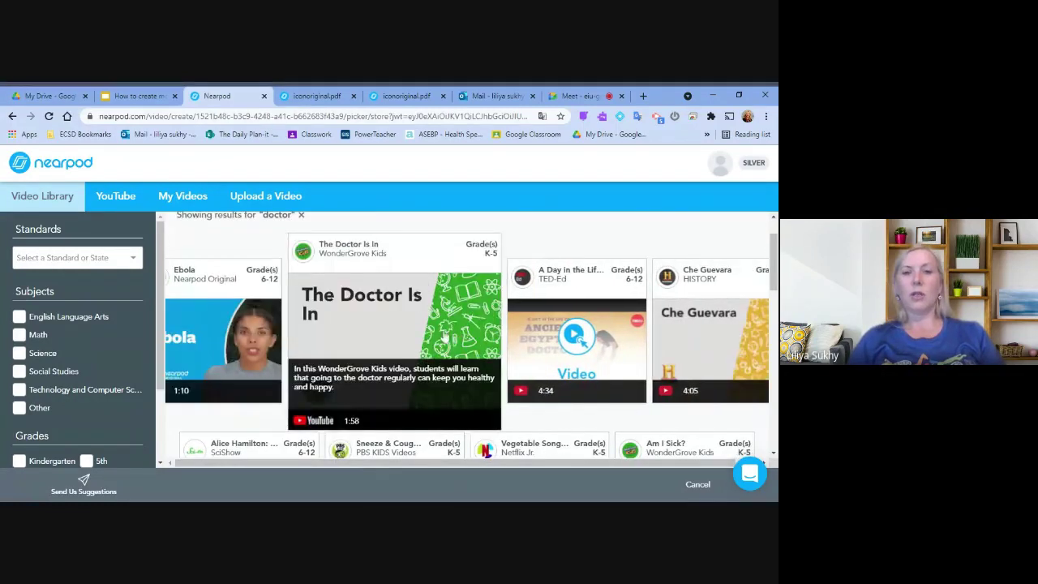
left_click(379, 311)
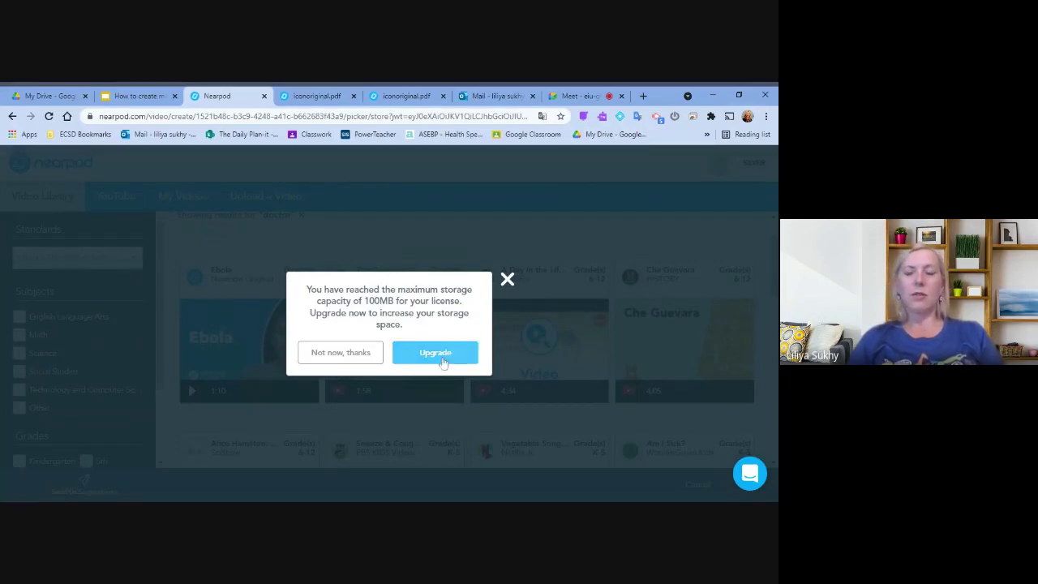
left_click(361, 353)
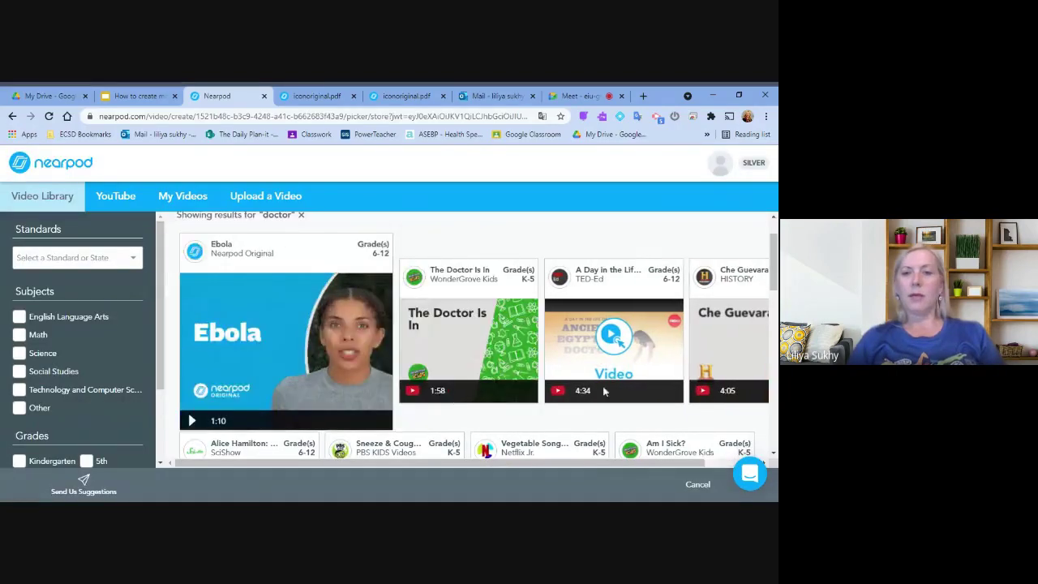
left_click(254, 350)
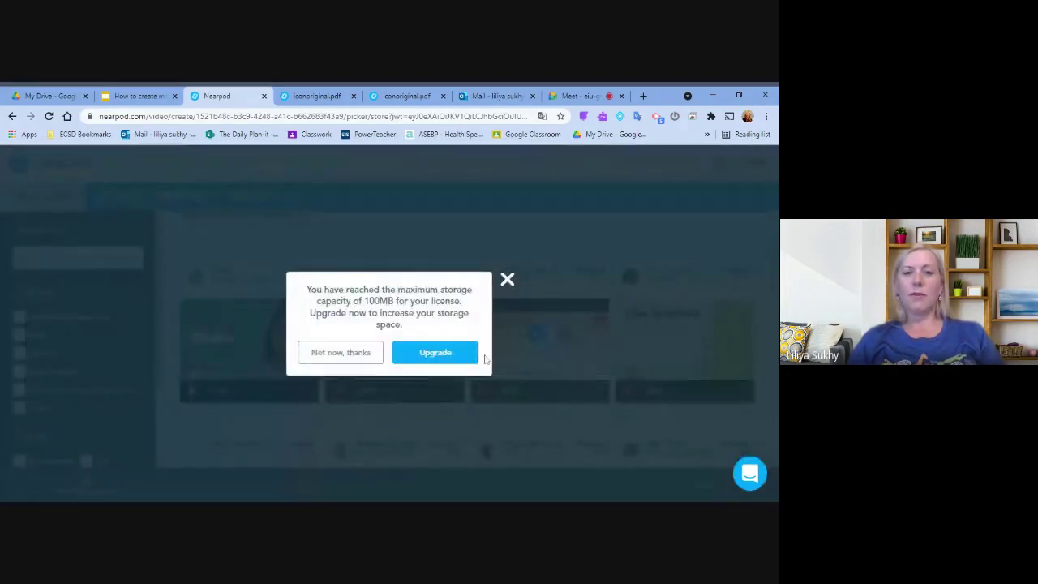
left_click(440, 353)
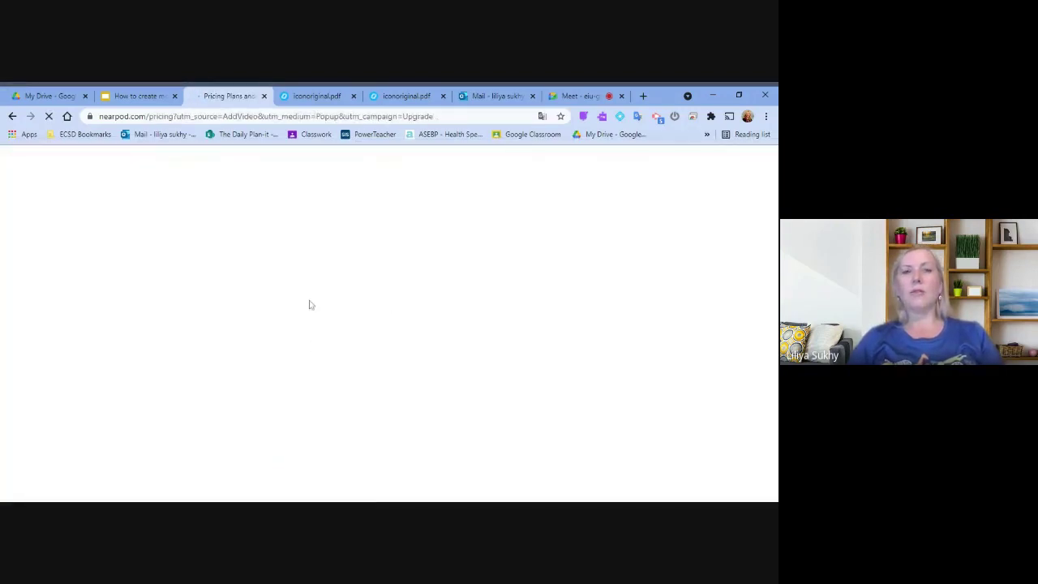
key("alt+Left")
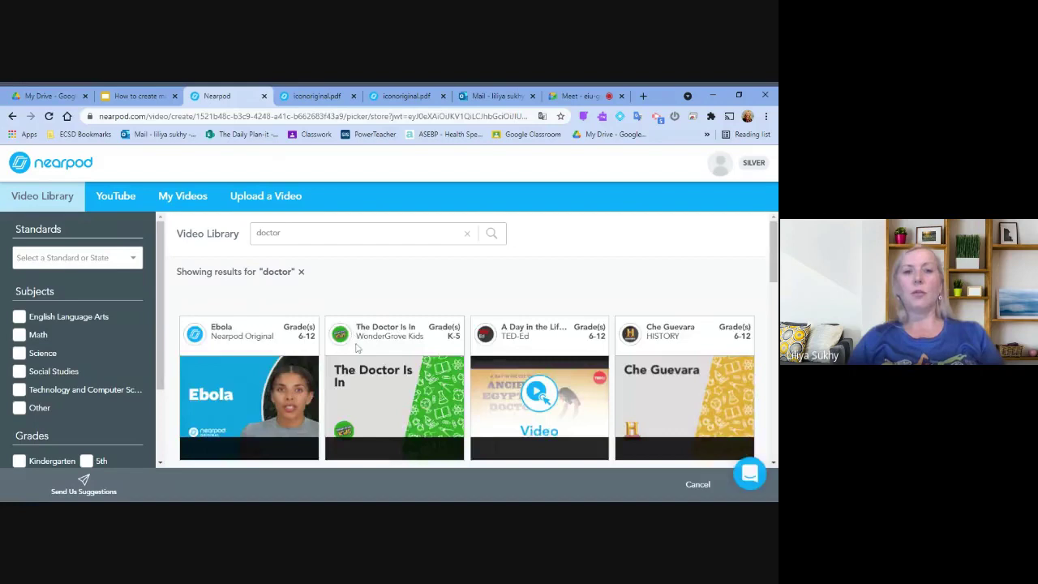
Step: Look through the remaining doctor videos down to "Stories About Jobs" and return to the lesson's slides
scroll(470, 378, "down", 4)
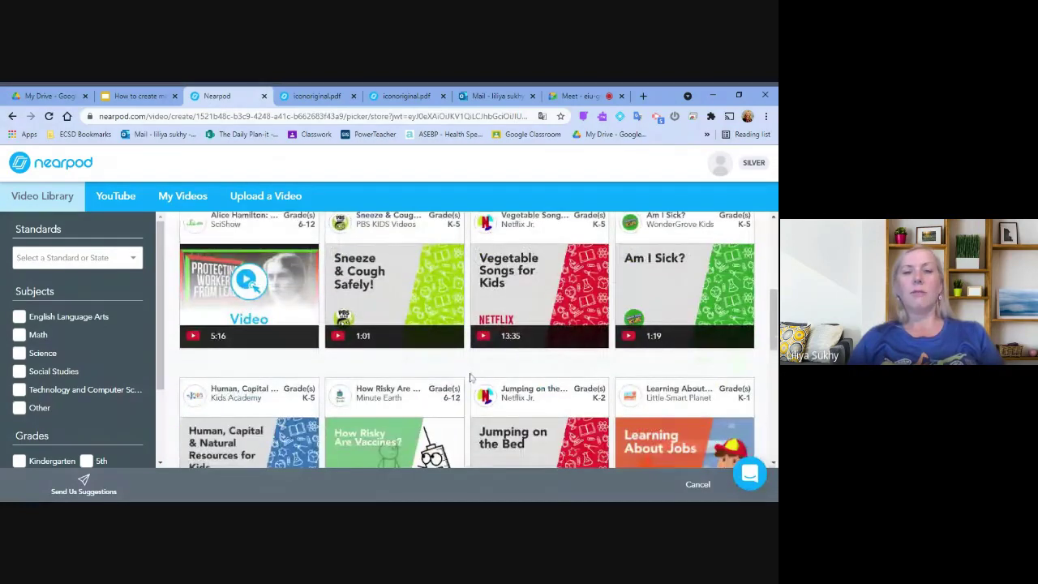
scroll(469, 377, "down", 3)
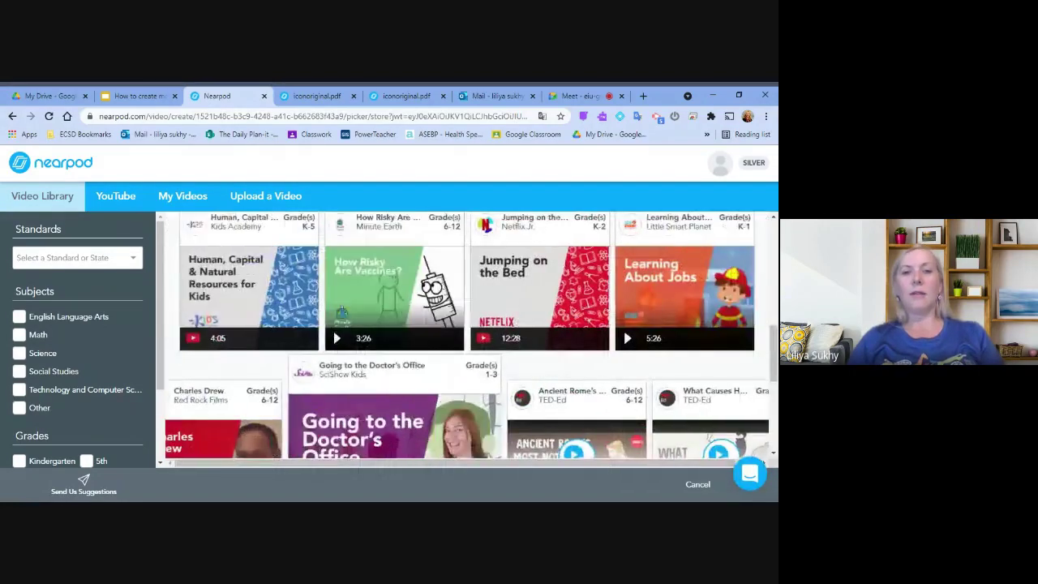
scroll(435, 393, "down", 3)
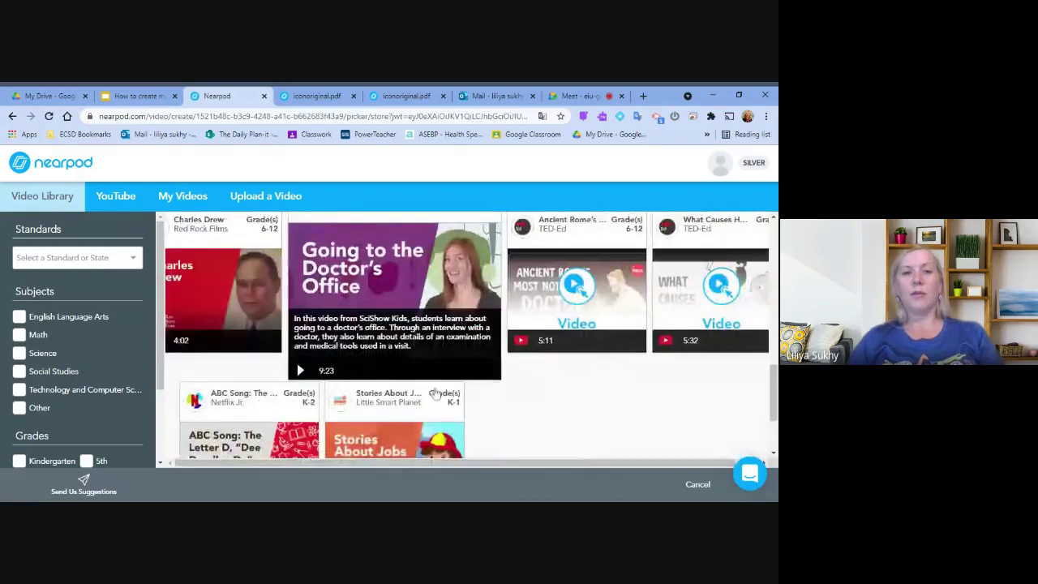
scroll(435, 393, "down", 3)
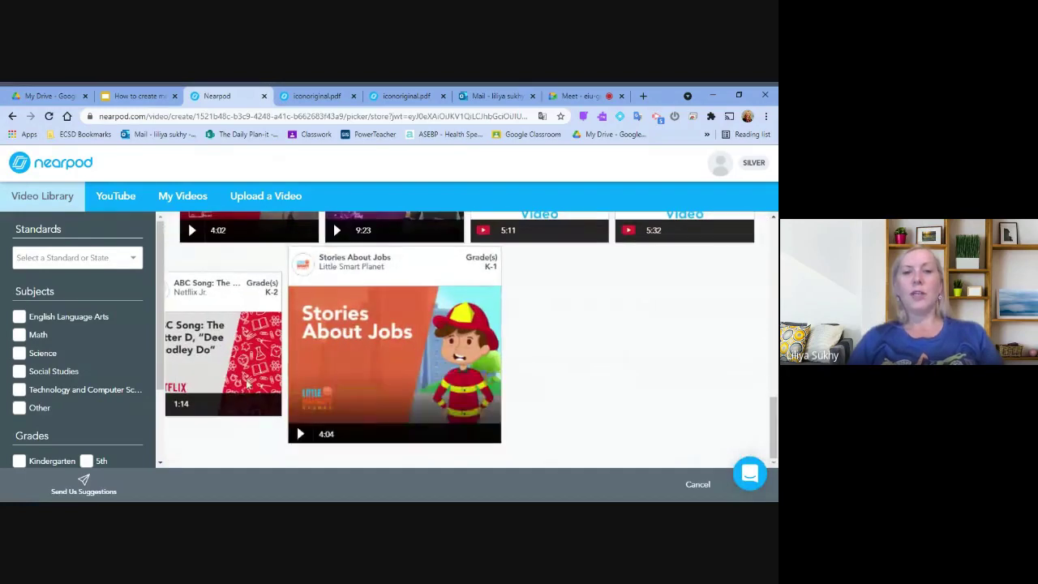
mouse_move(294, 386)
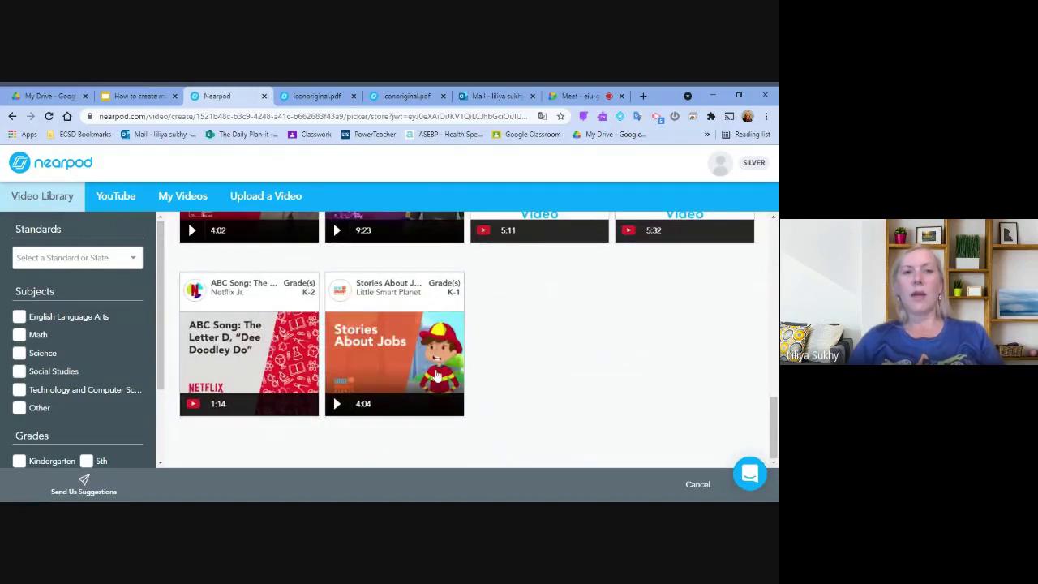
left_click(142, 201)
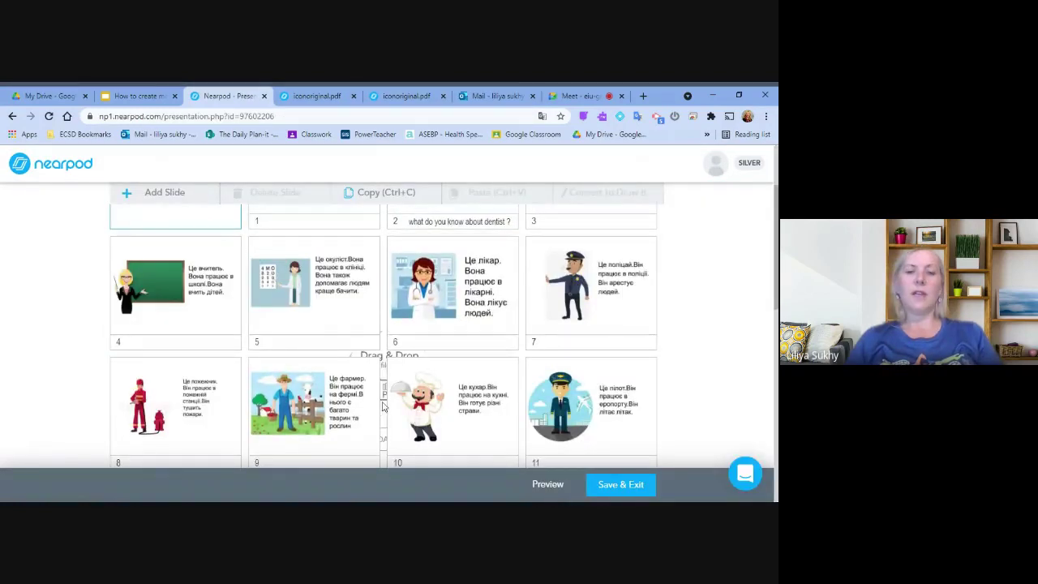
Step: Add a Quiz activity between the priest slide and the school principal slide
scroll(385, 406, "down", 1)
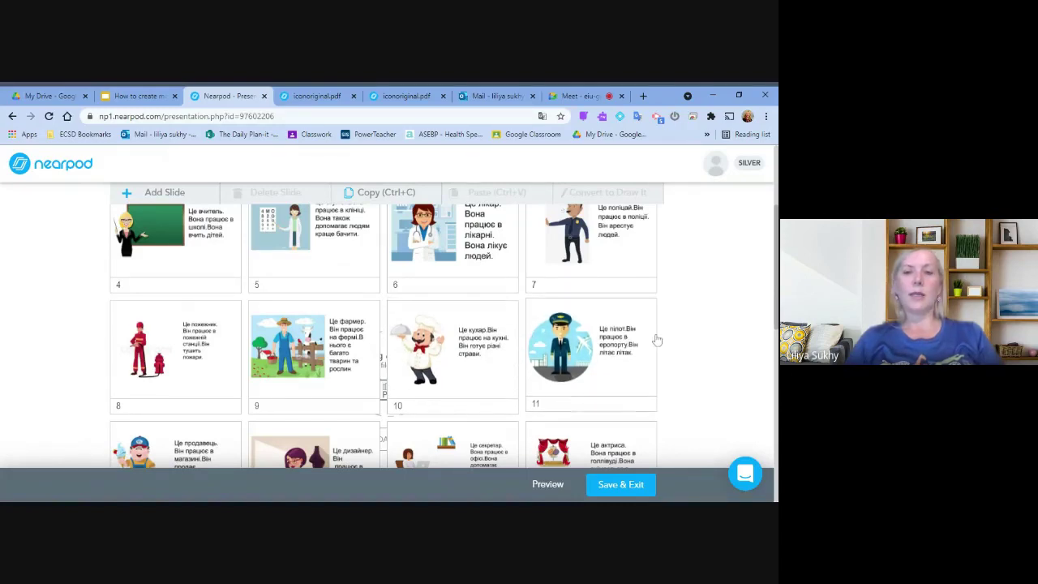
scroll(537, 347, "down", 1)
scroll(537, 347, "down", 5)
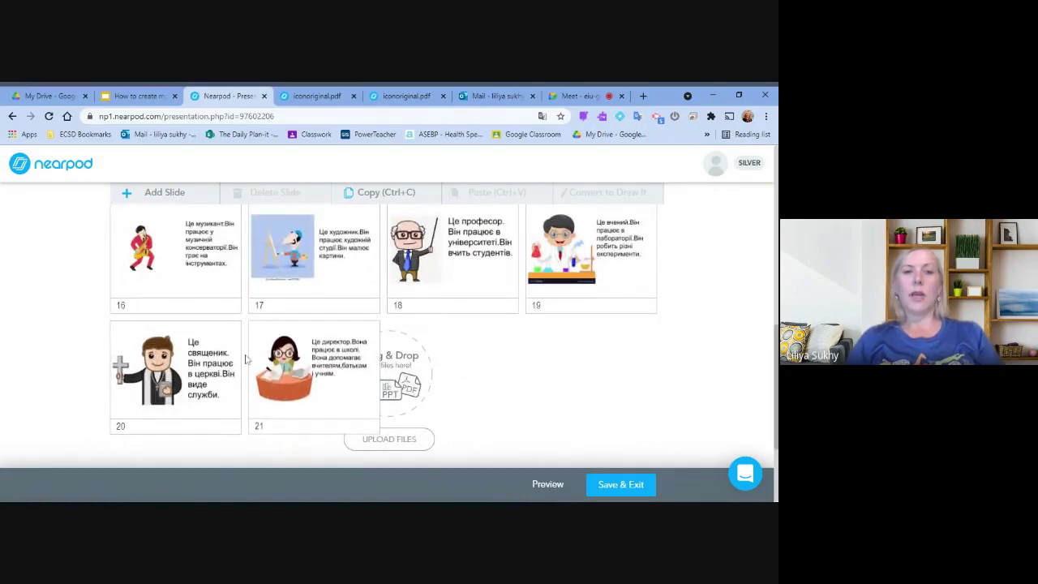
scroll(247, 349, "up", 5)
scroll(253, 343, "down", 5)
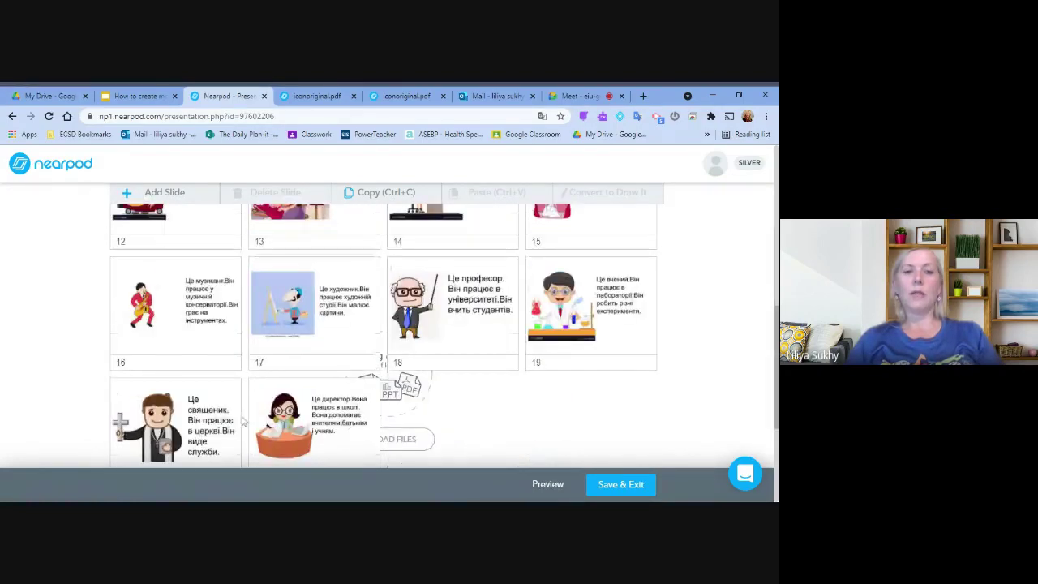
right_click(250, 384)
mouse_move(344, 396)
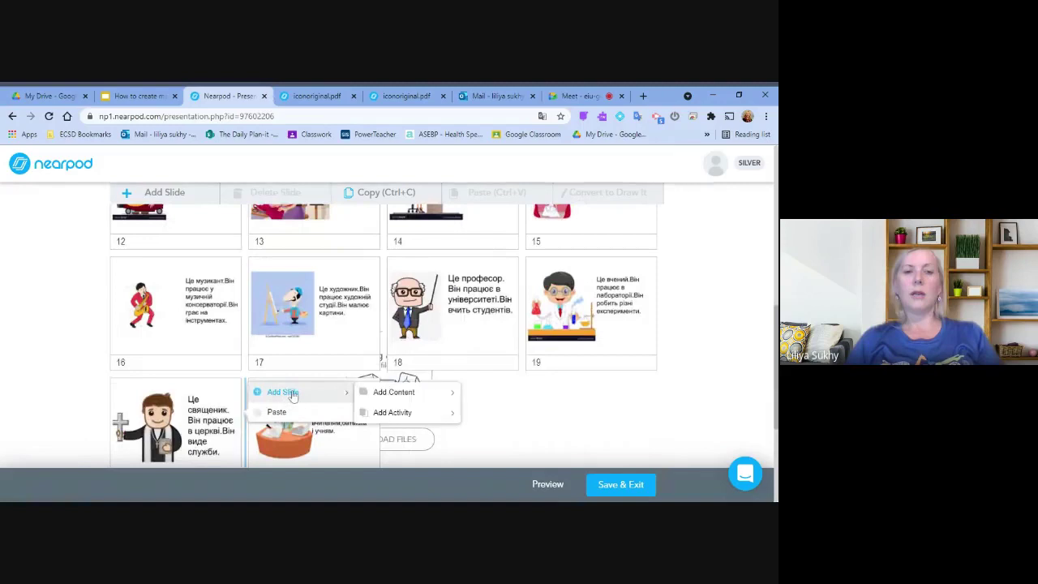
mouse_move(385, 412)
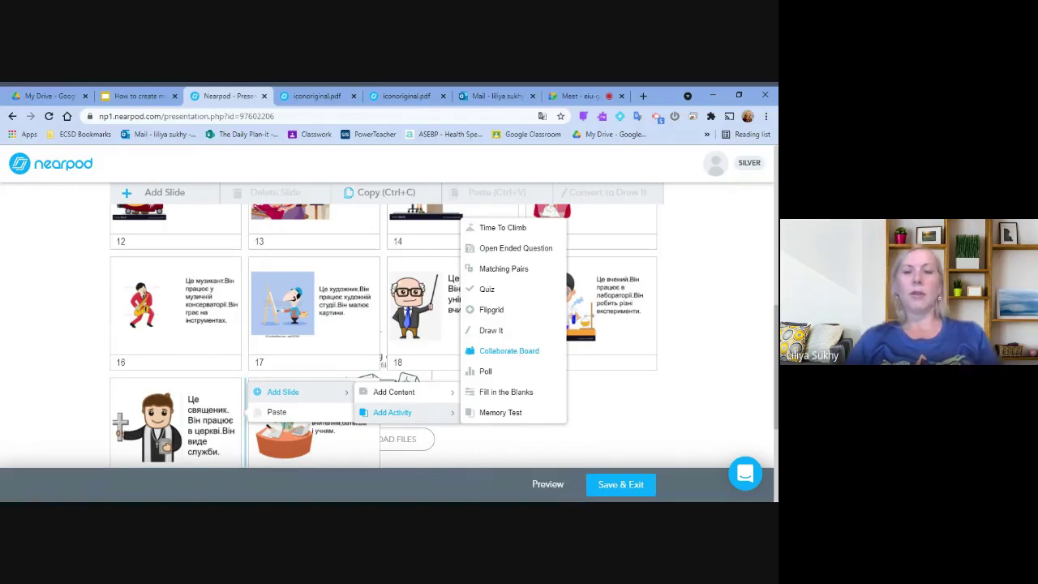
left_click(489, 295)
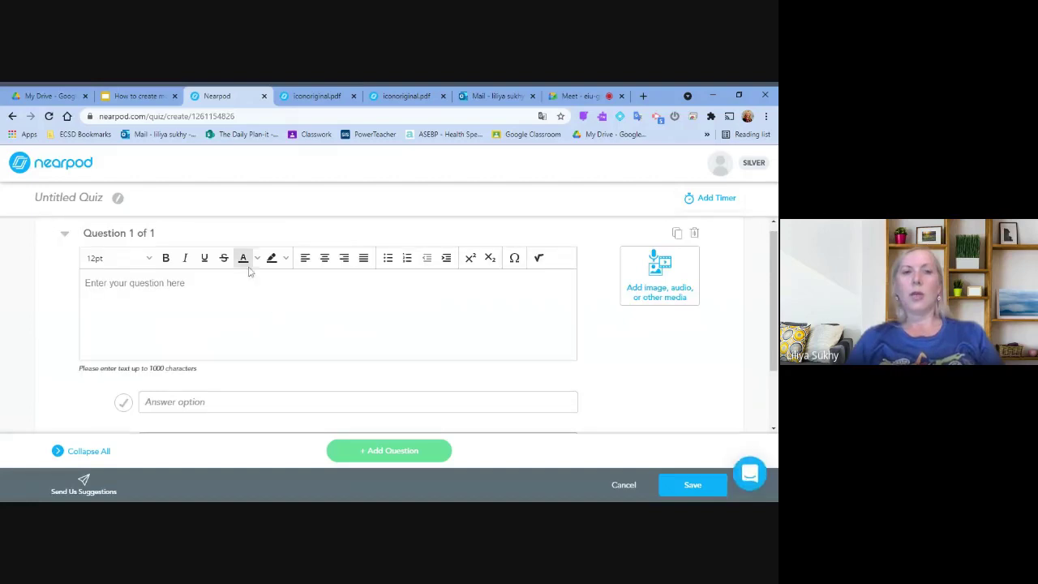
Step: Enter the quiz question "what is doctor in Ukrainian?" with "doctor" as the first answer option
left_click(109, 291)
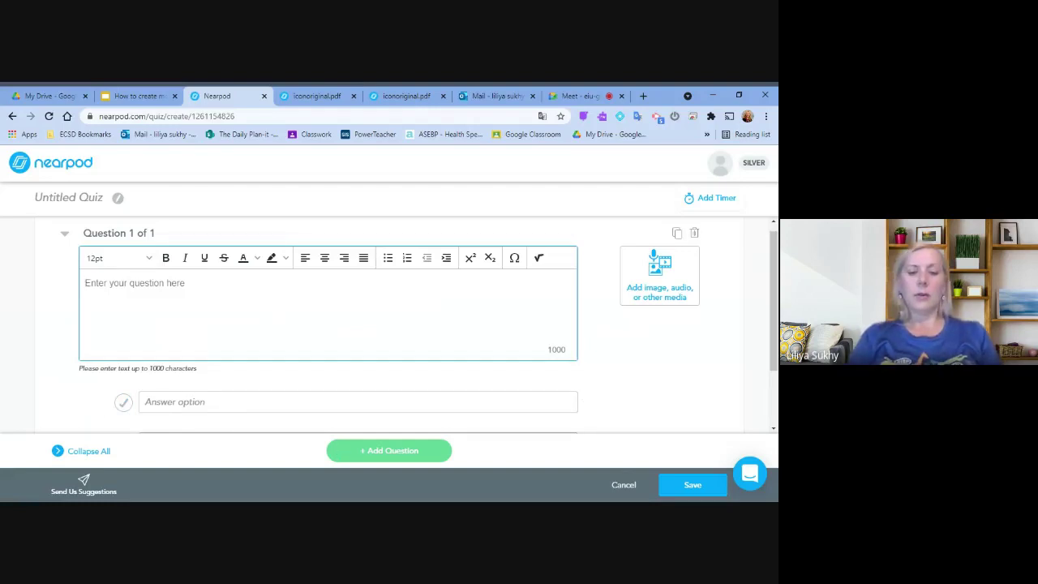
type("what is doctor in Ukrainian?")
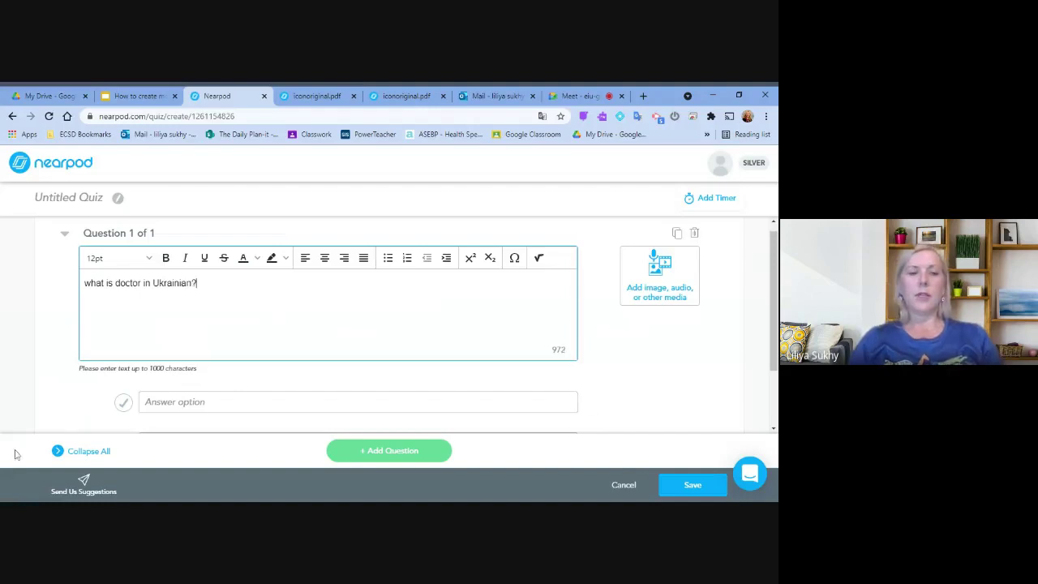
left_click(178, 402)
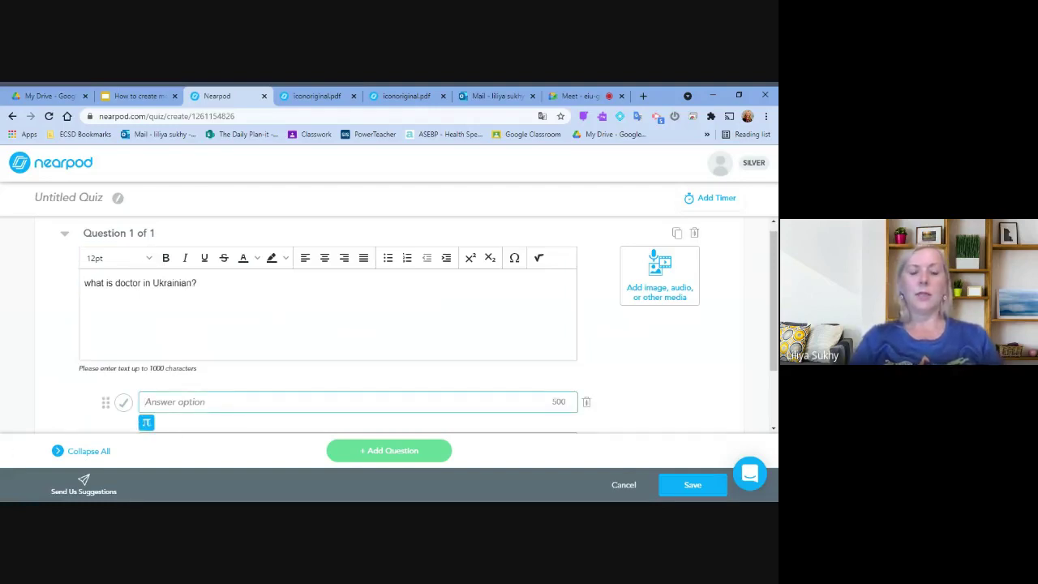
type("doctor")
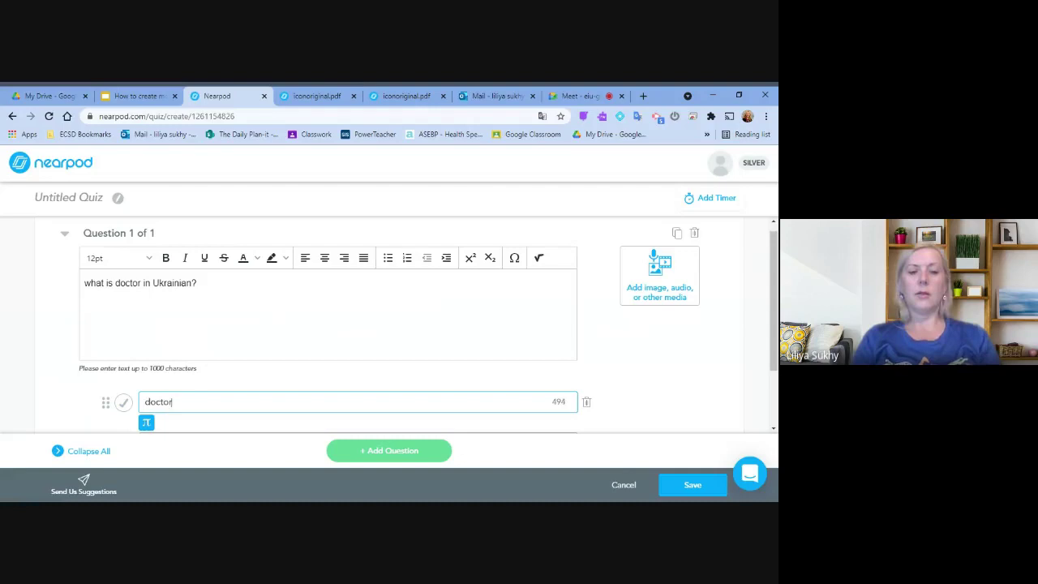
Step: Enter "doctorrr" as the second answer option and mark "doctor" as the correct answer
left_click(173, 427)
scroll(173, 389, "down", 1)
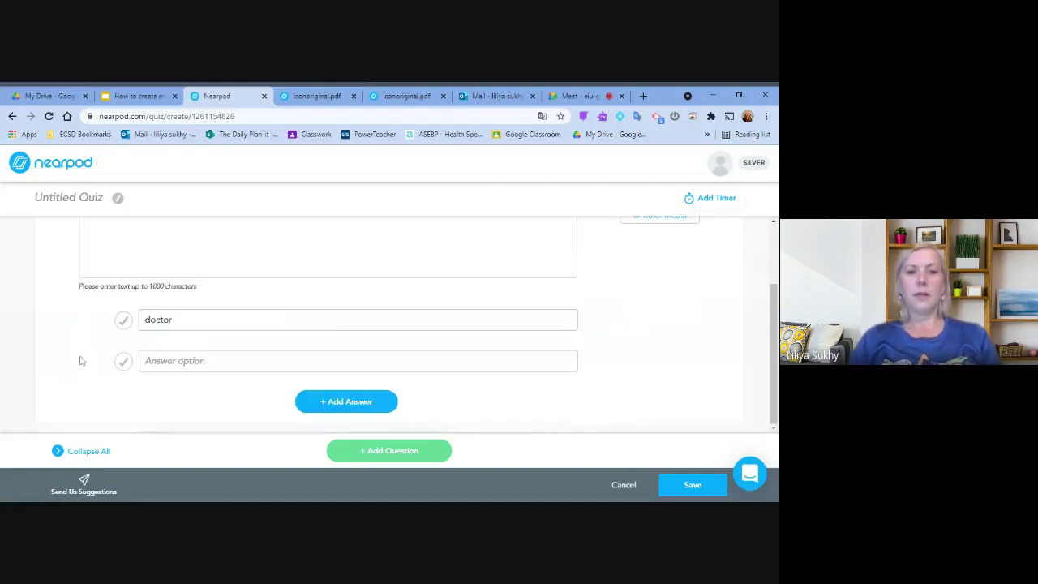
left_click(174, 361)
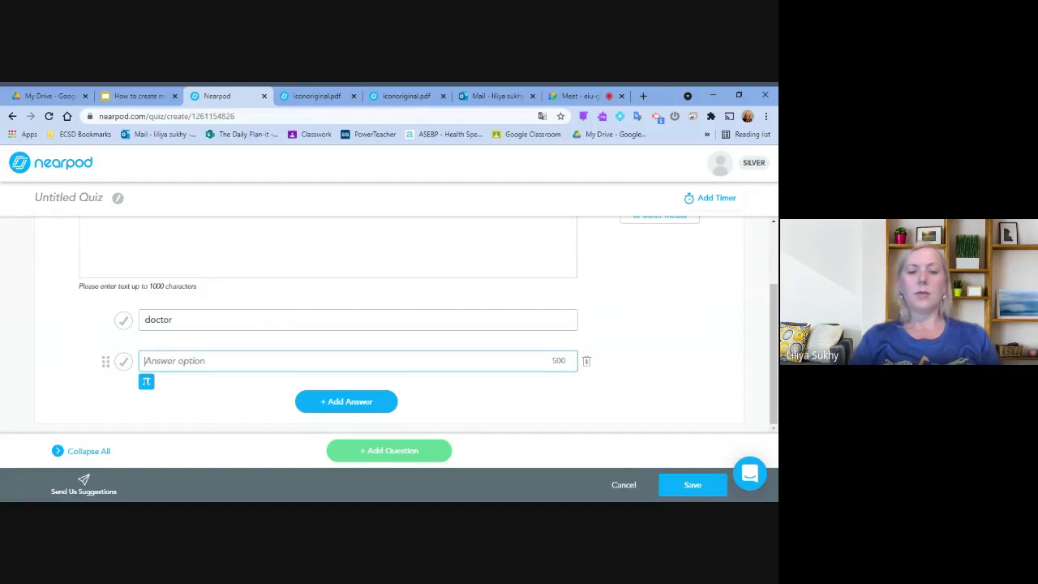
type("doctorrr")
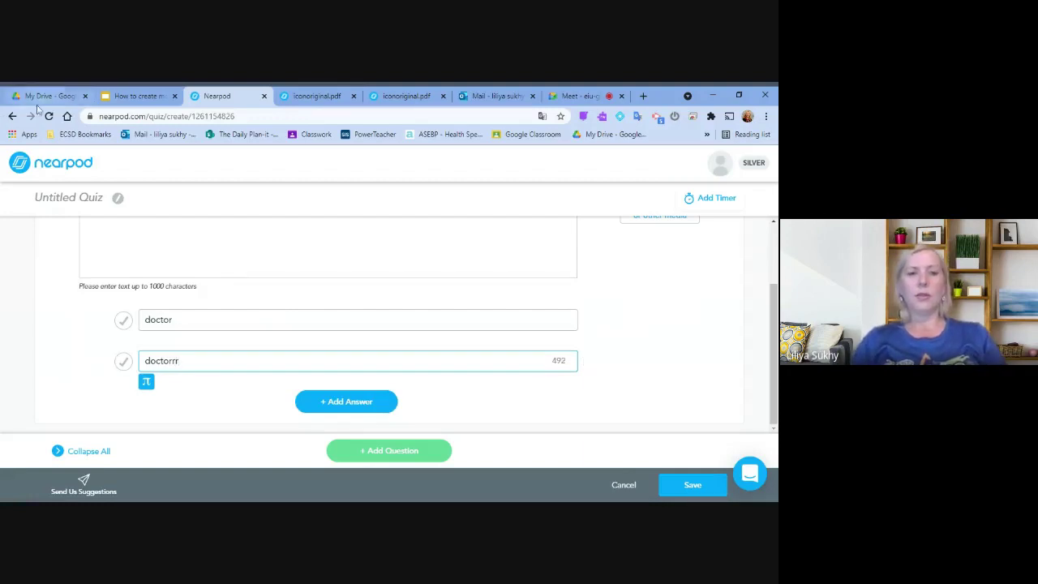
left_click(123, 321)
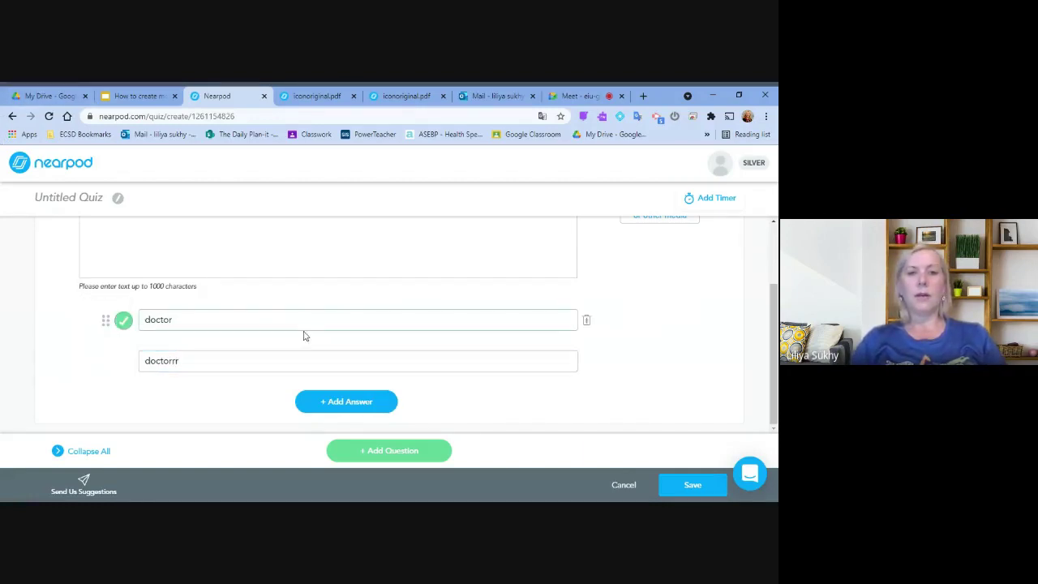
Step: Add a blank second question to the quiz and save the quiz
left_click(401, 452)
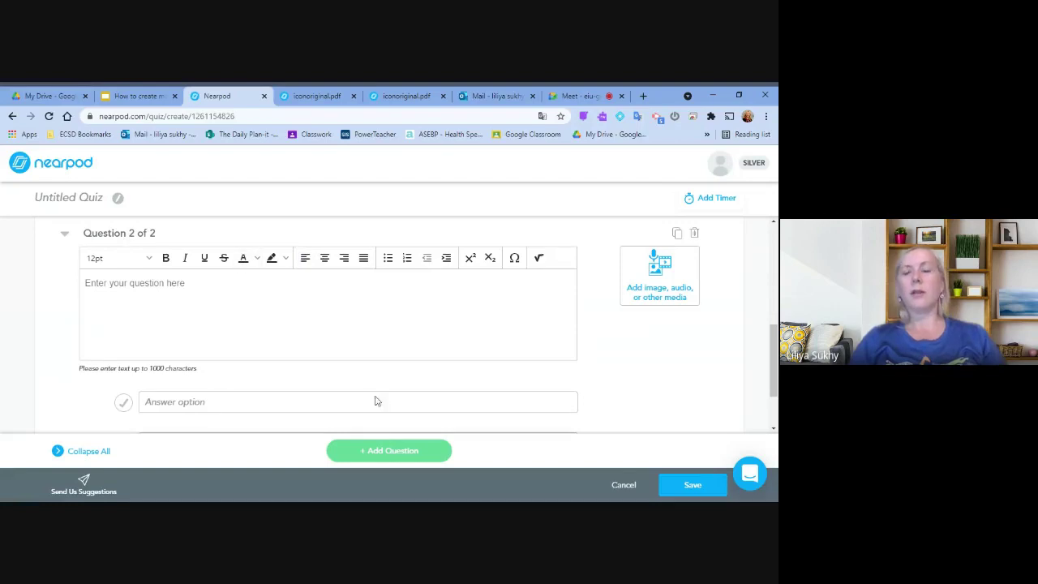
left_click(691, 483)
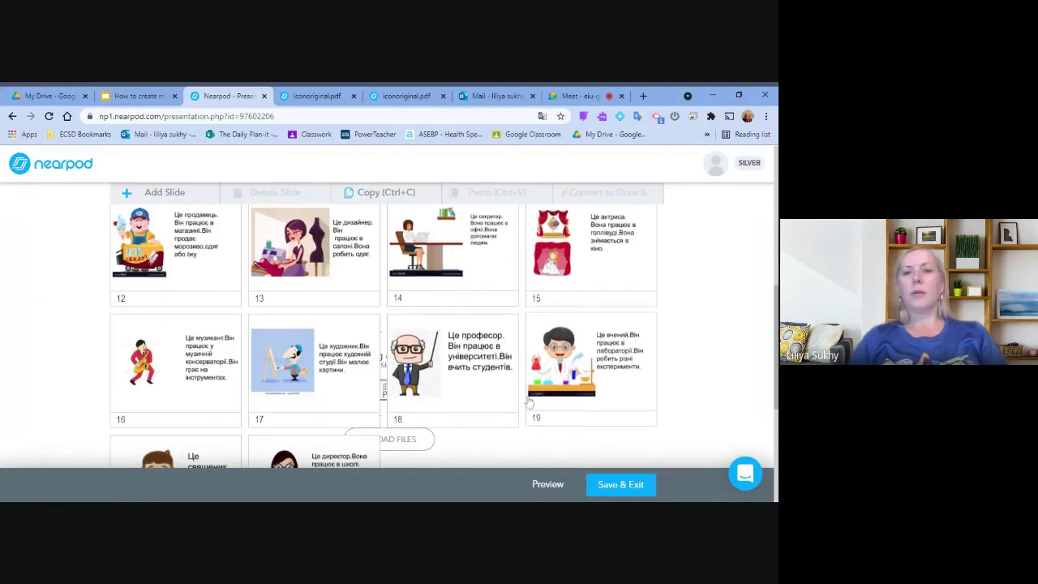
Step: Start adding a VR Field Trip to the lesson from the artist slide (slide 17)
right_click(248, 333)
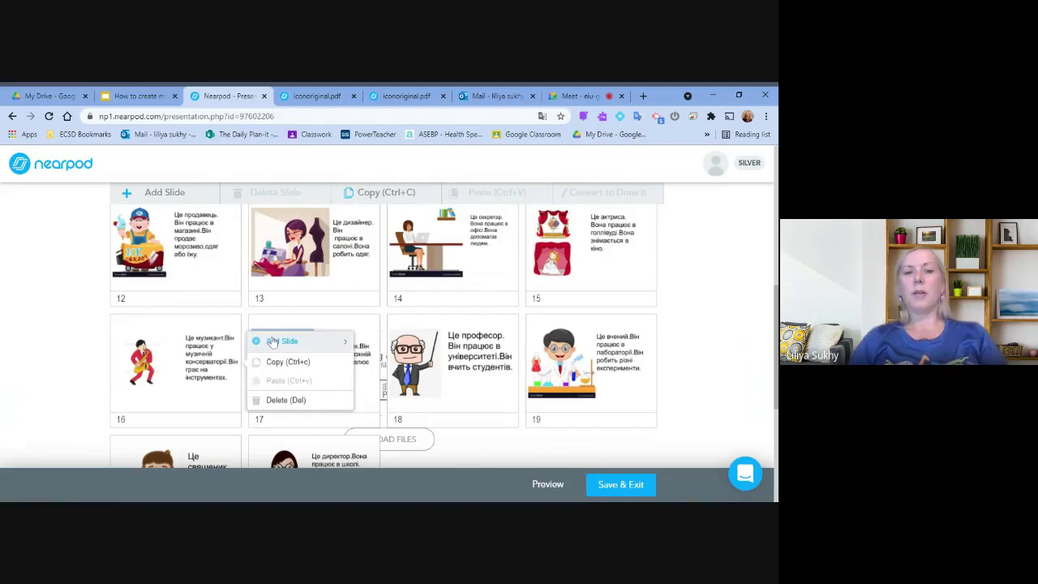
mouse_move(274, 342)
mouse_move(409, 344)
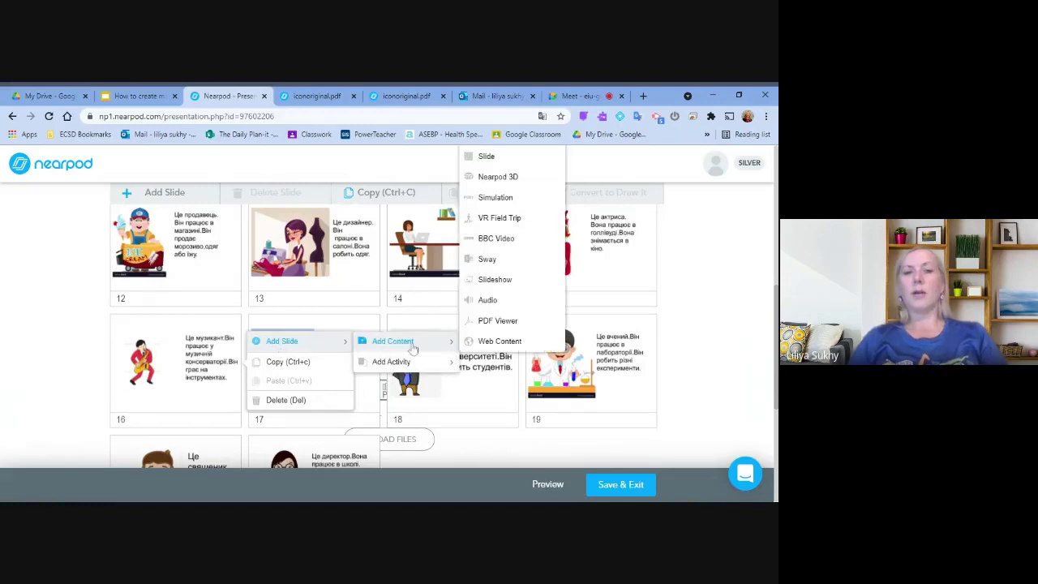
mouse_move(443, 370)
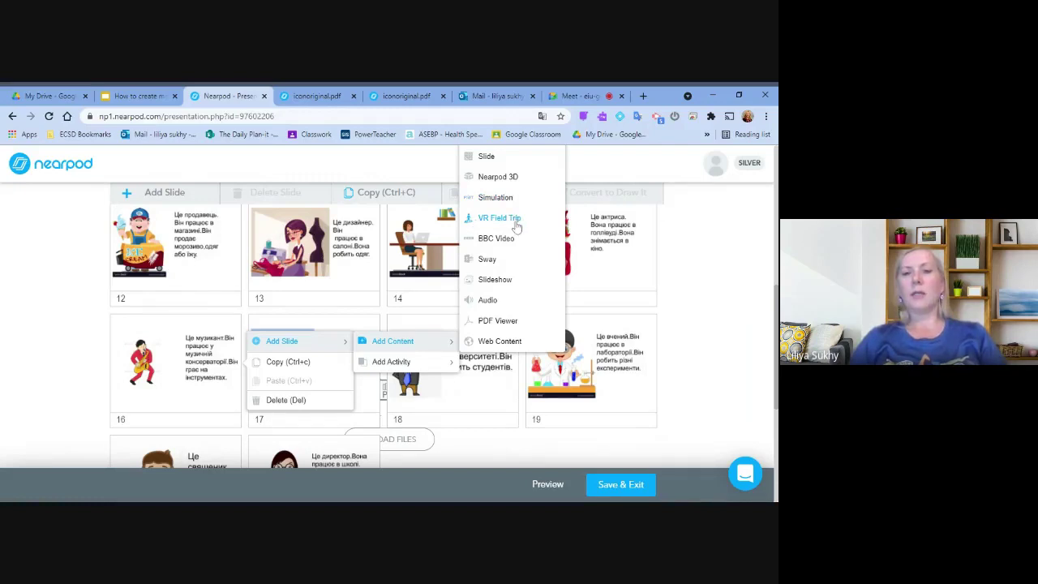
left_click(499, 218)
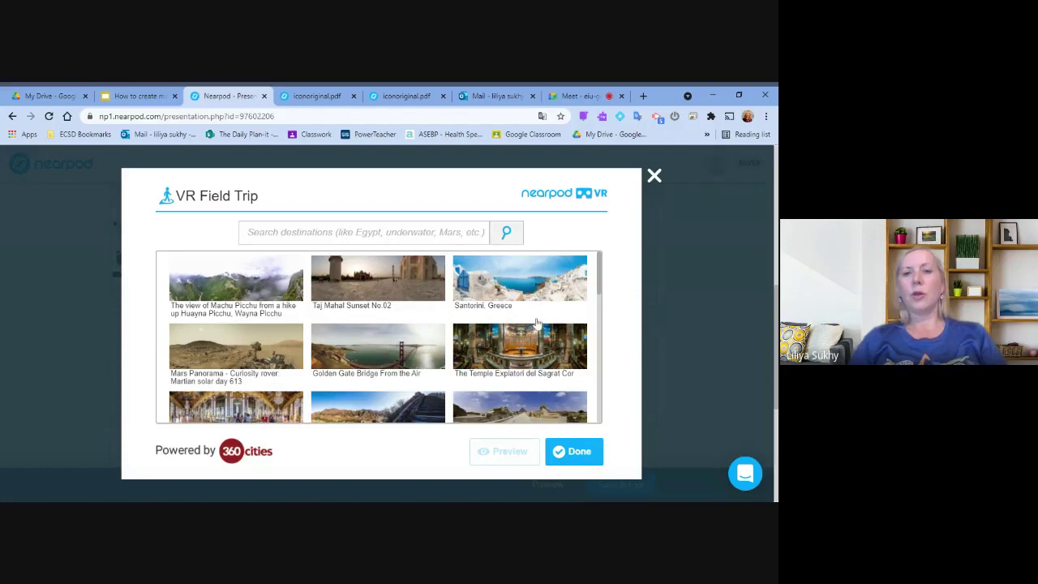
Step: Browse the VR destinations and select "GREY CLACIER - TORRES DEL PAINE NATIONAL PARK - CHILE"
scroll(536, 323, "down", 1)
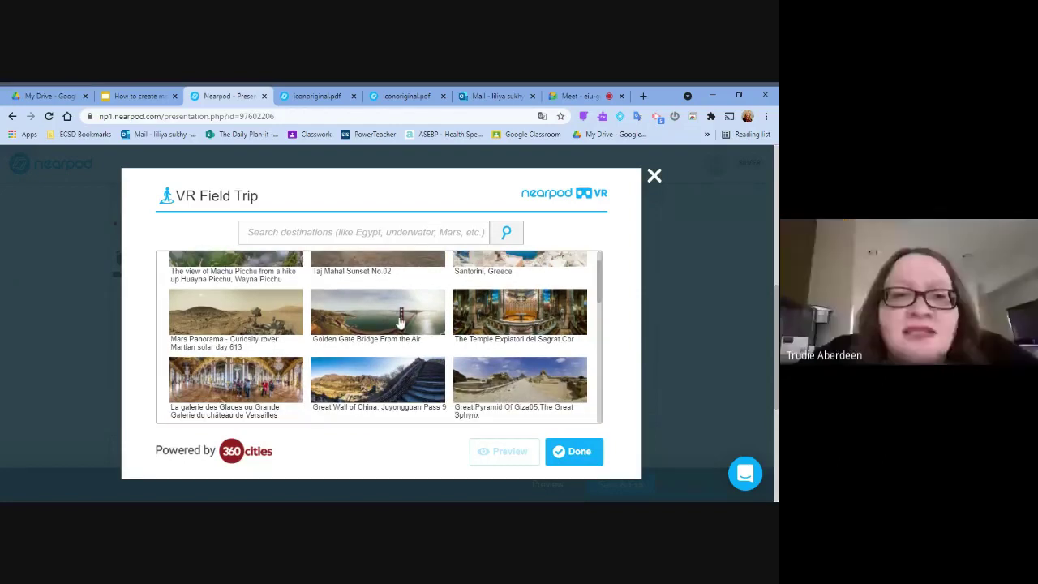
scroll(415, 339, "down", 2)
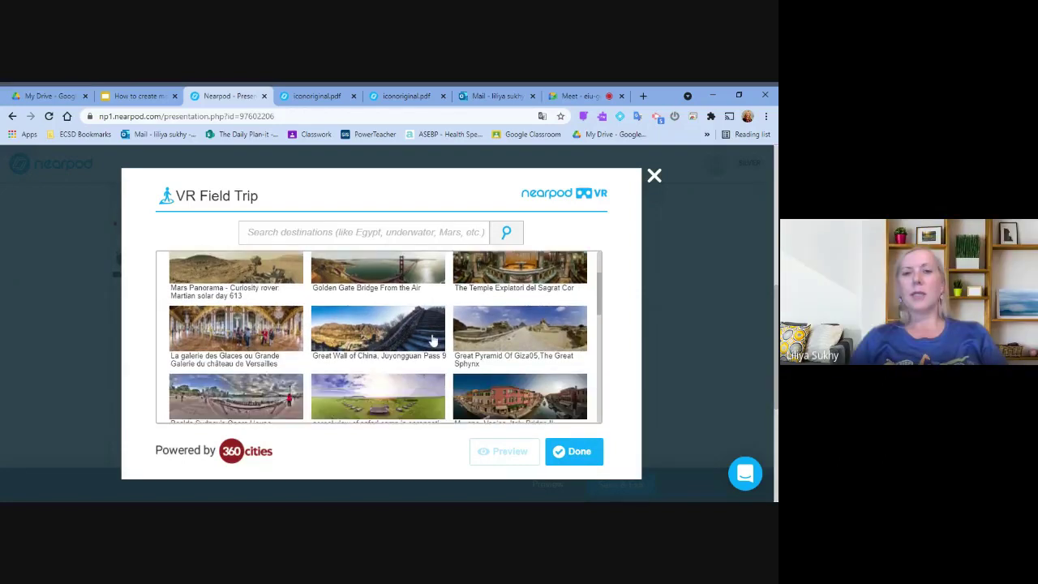
scroll(432, 341, "down", 4)
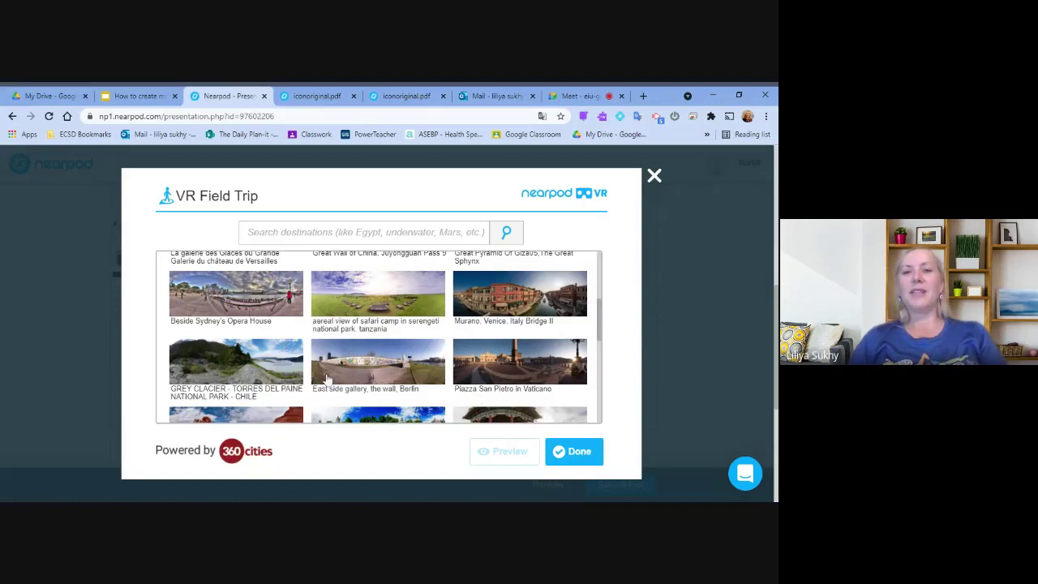
scroll(327, 378, "down", 1)
left_click(238, 341)
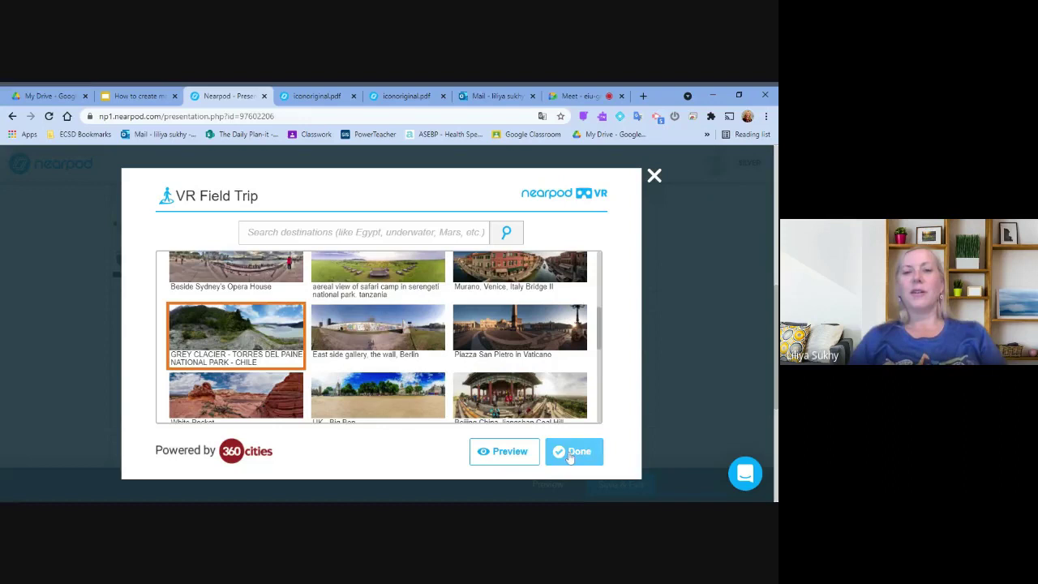
Step: Preview the selected glacier panorama by looking around in it, and add the field trip to the lesson
left_click(504, 455)
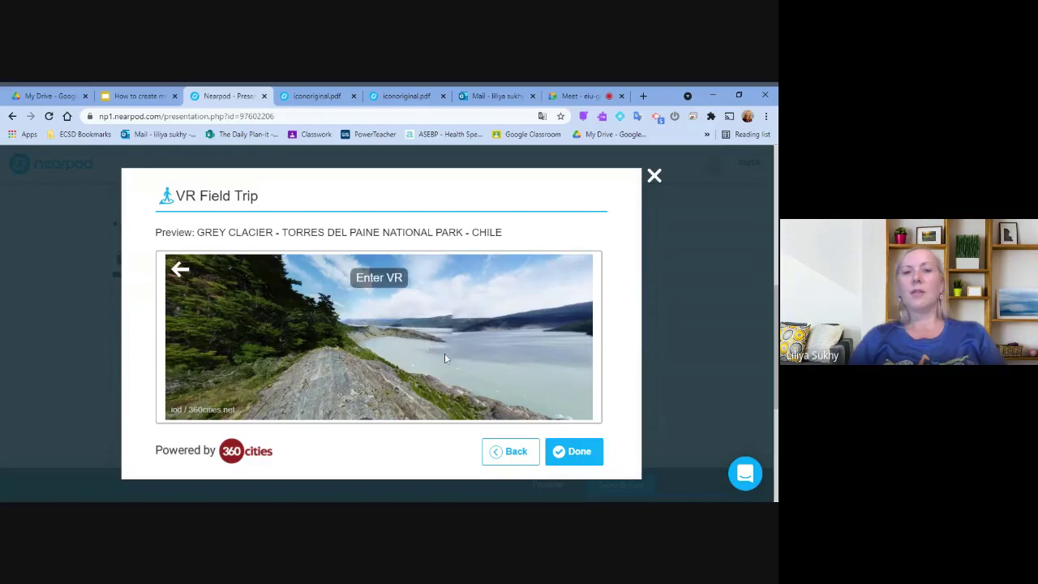
left_click_drag(523, 390, 465, 359)
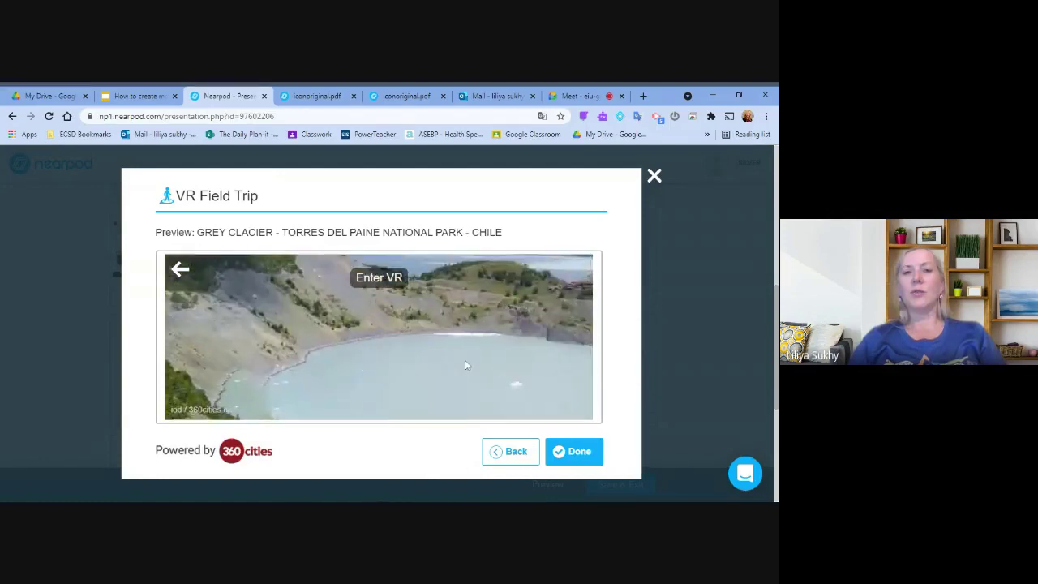
left_click_drag(405, 330, 343, 284)
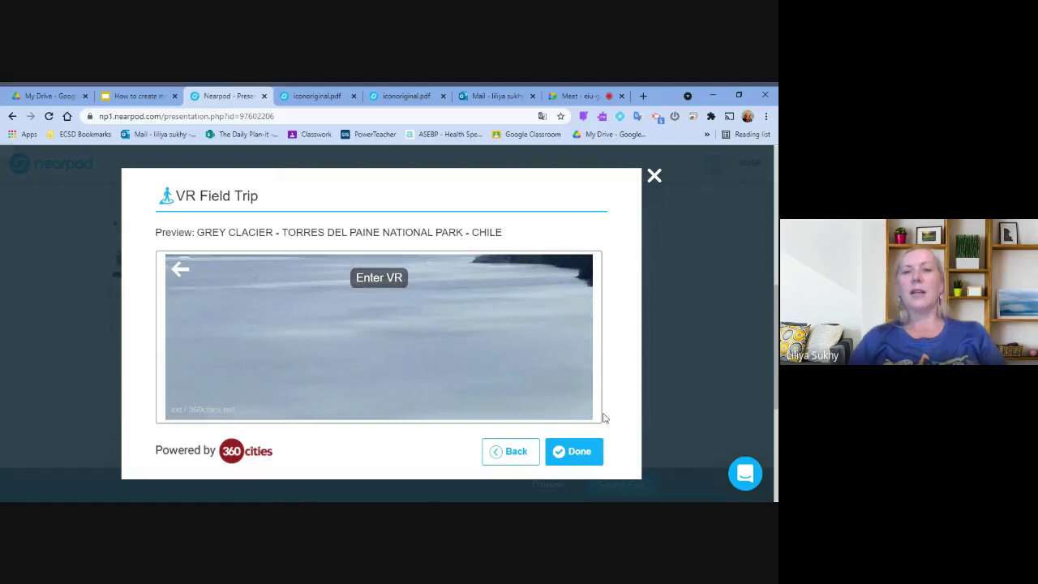
left_click_drag(505, 322, 290, 378)
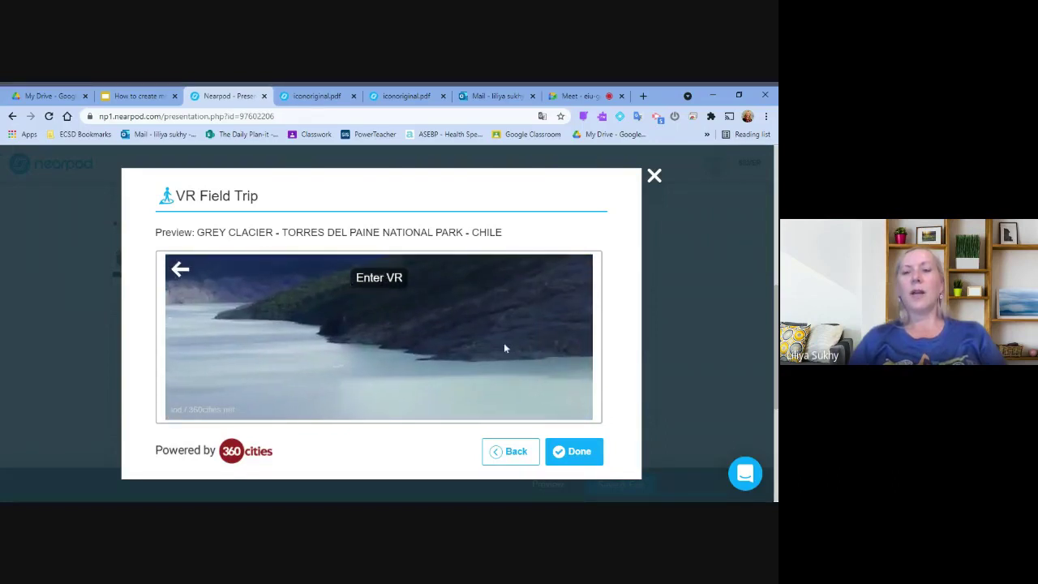
left_click_drag(504, 343, 412, 408)
left_click_drag(317, 352, 552, 349)
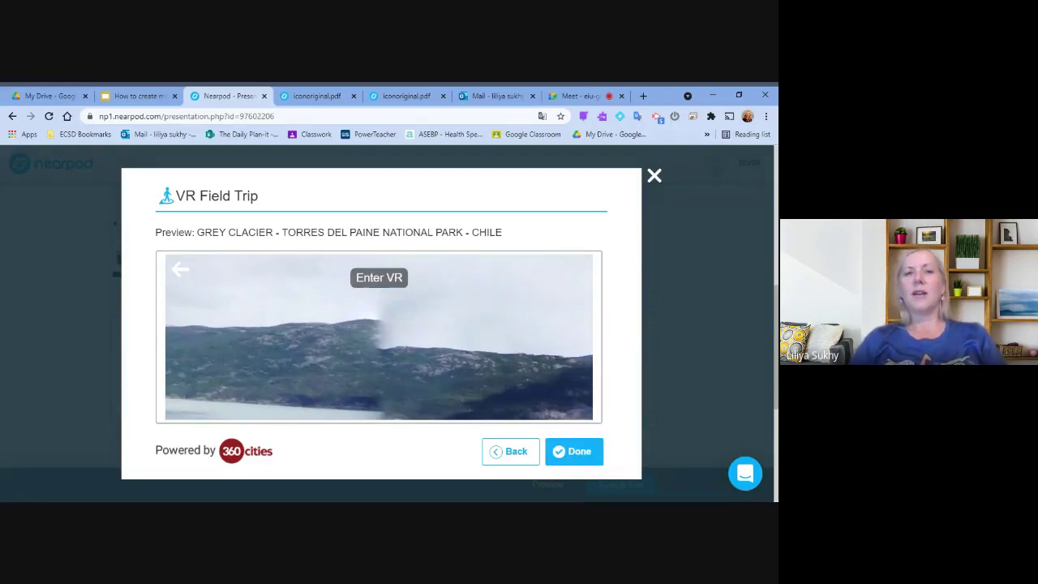
left_click(578, 454)
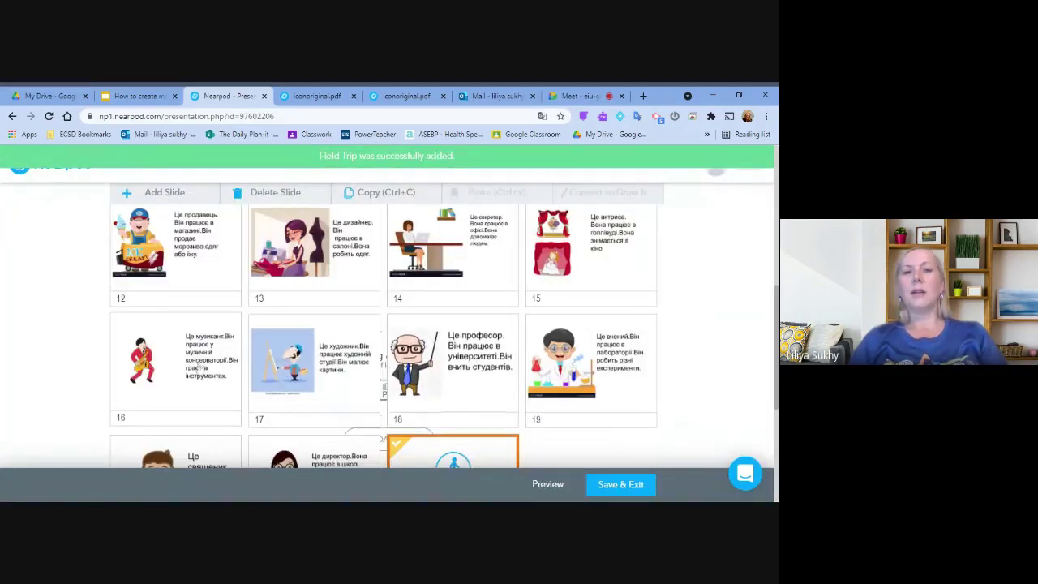
scroll(381, 349, "down", 1)
scroll(505, 422, "down", 3)
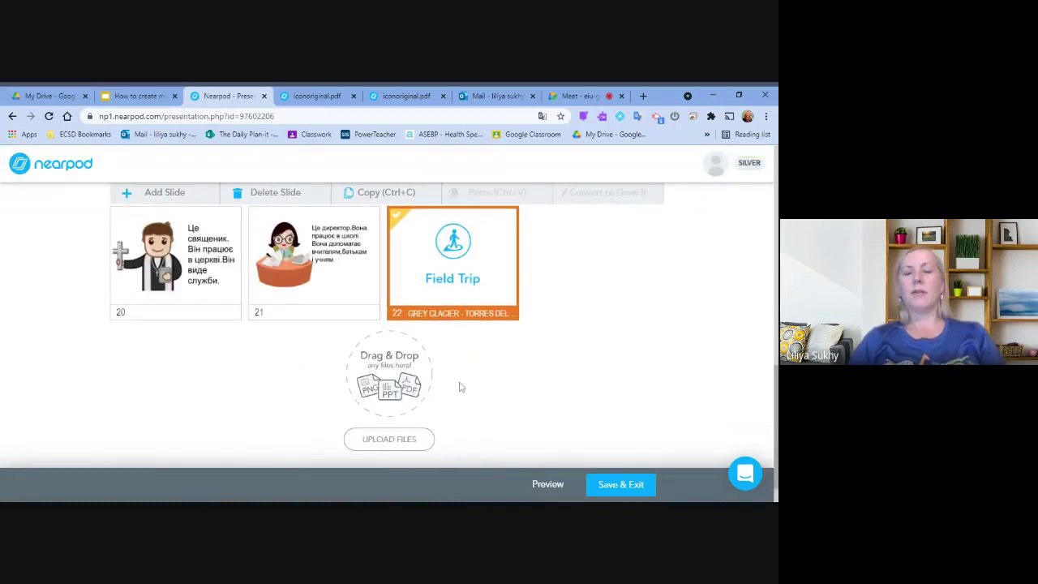
Step: Add a Poll activity between the designer slide and the secretary slide and save it with its question and answers blank
scroll(459, 387, "up", 5)
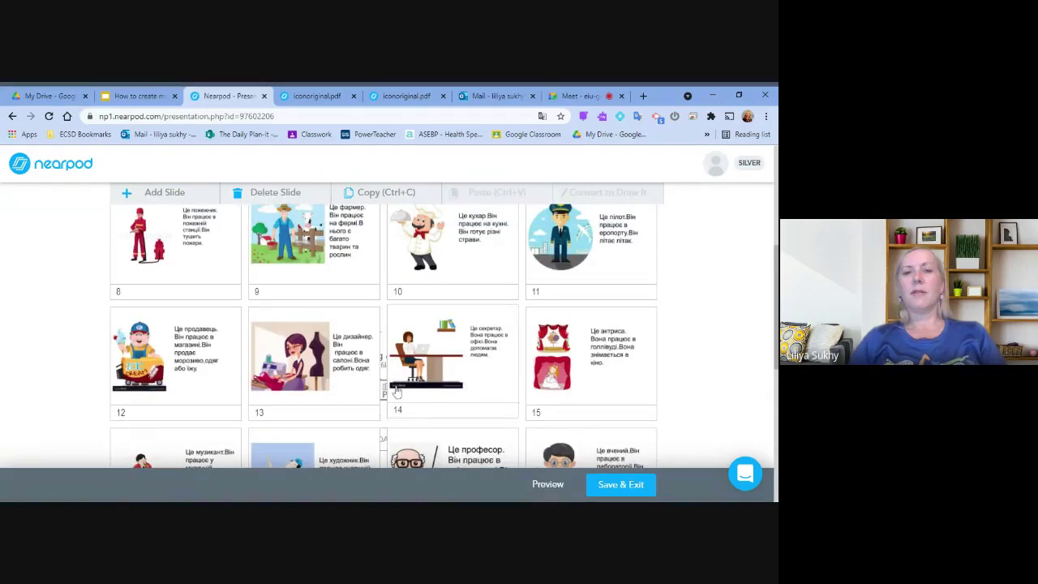
right_click(394, 322)
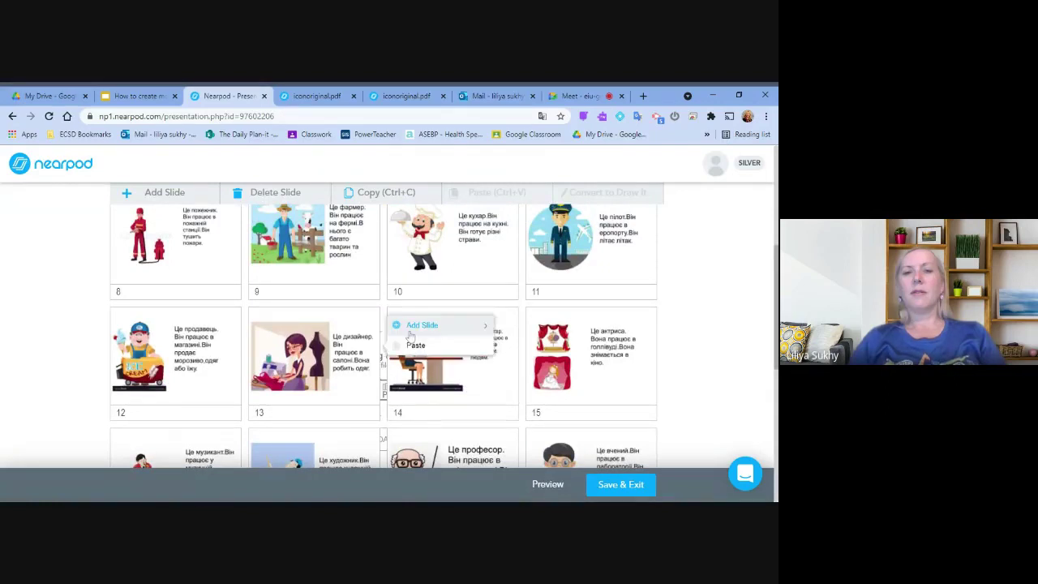
mouse_move(420, 326)
mouse_move(568, 349)
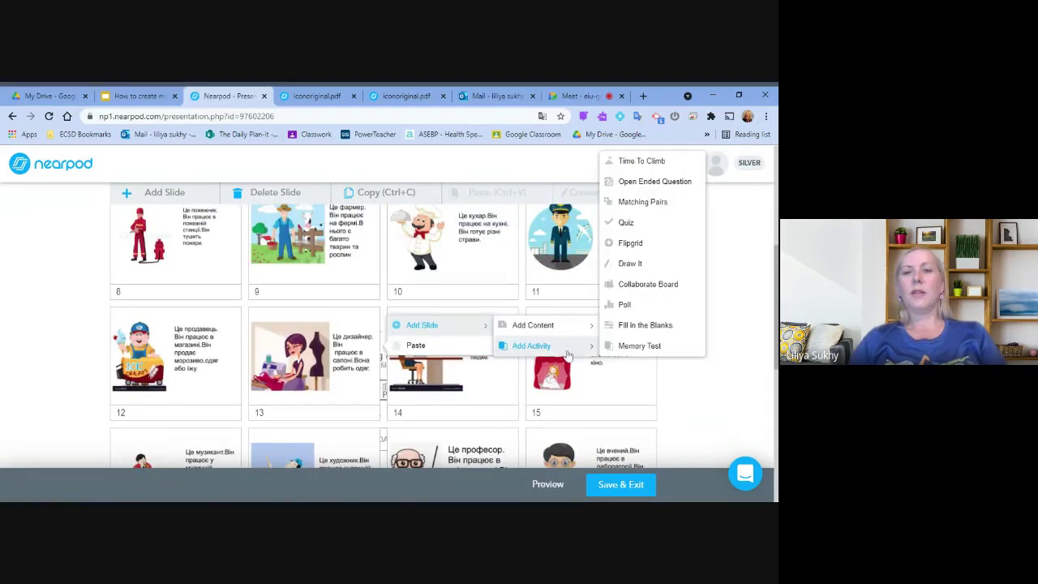
left_click(625, 305)
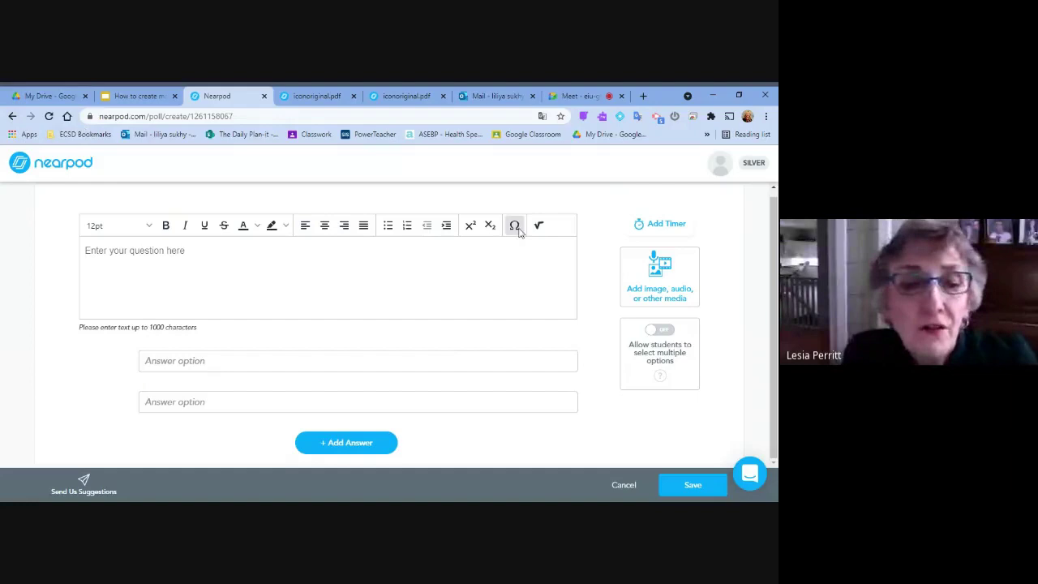
left_click(698, 487)
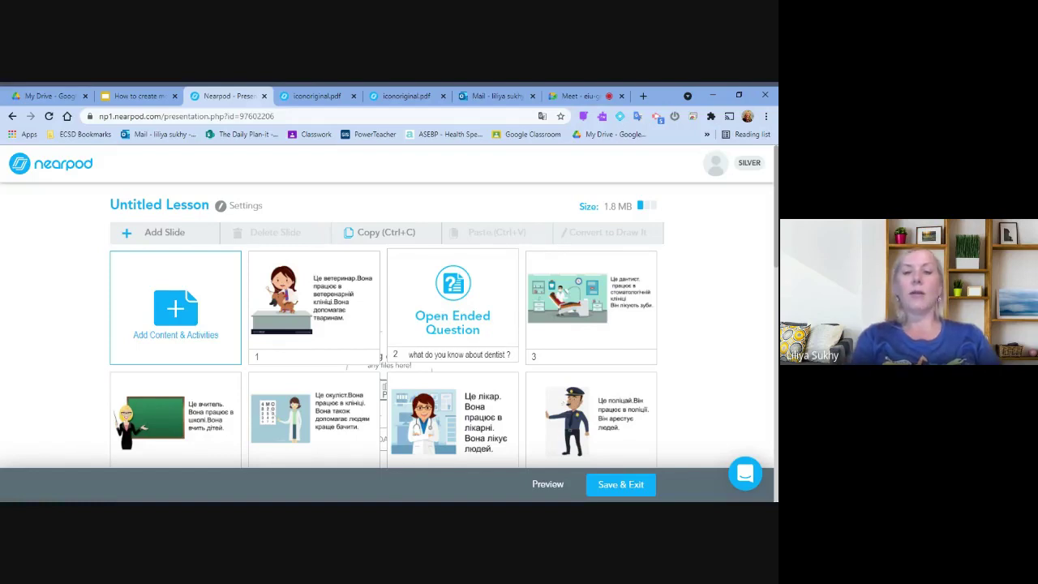
Step: Select the optometrist slide (slide 5) in the lesson
scroll(383, 344, "down", 1)
left_click(327, 368)
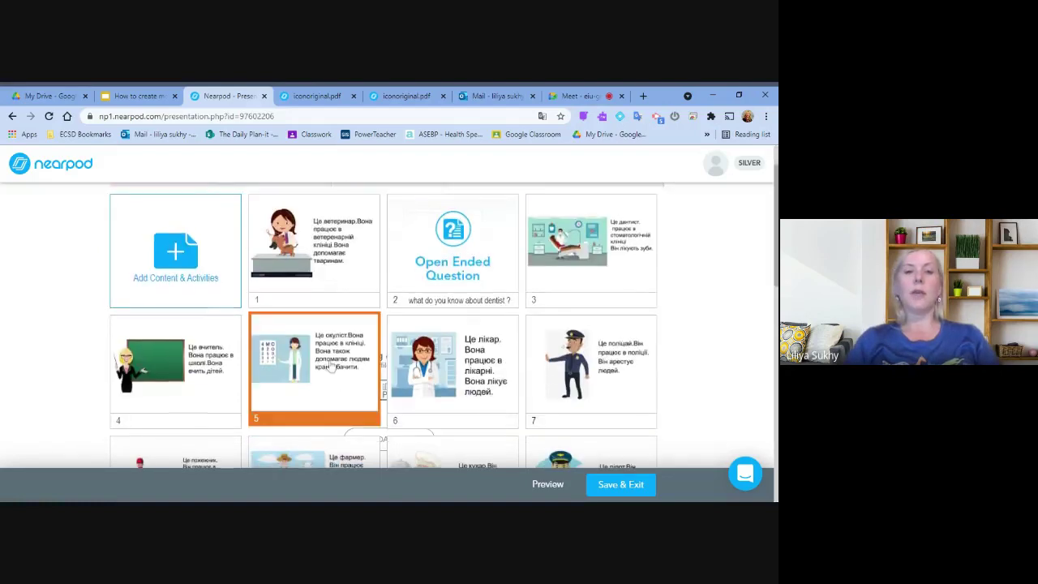